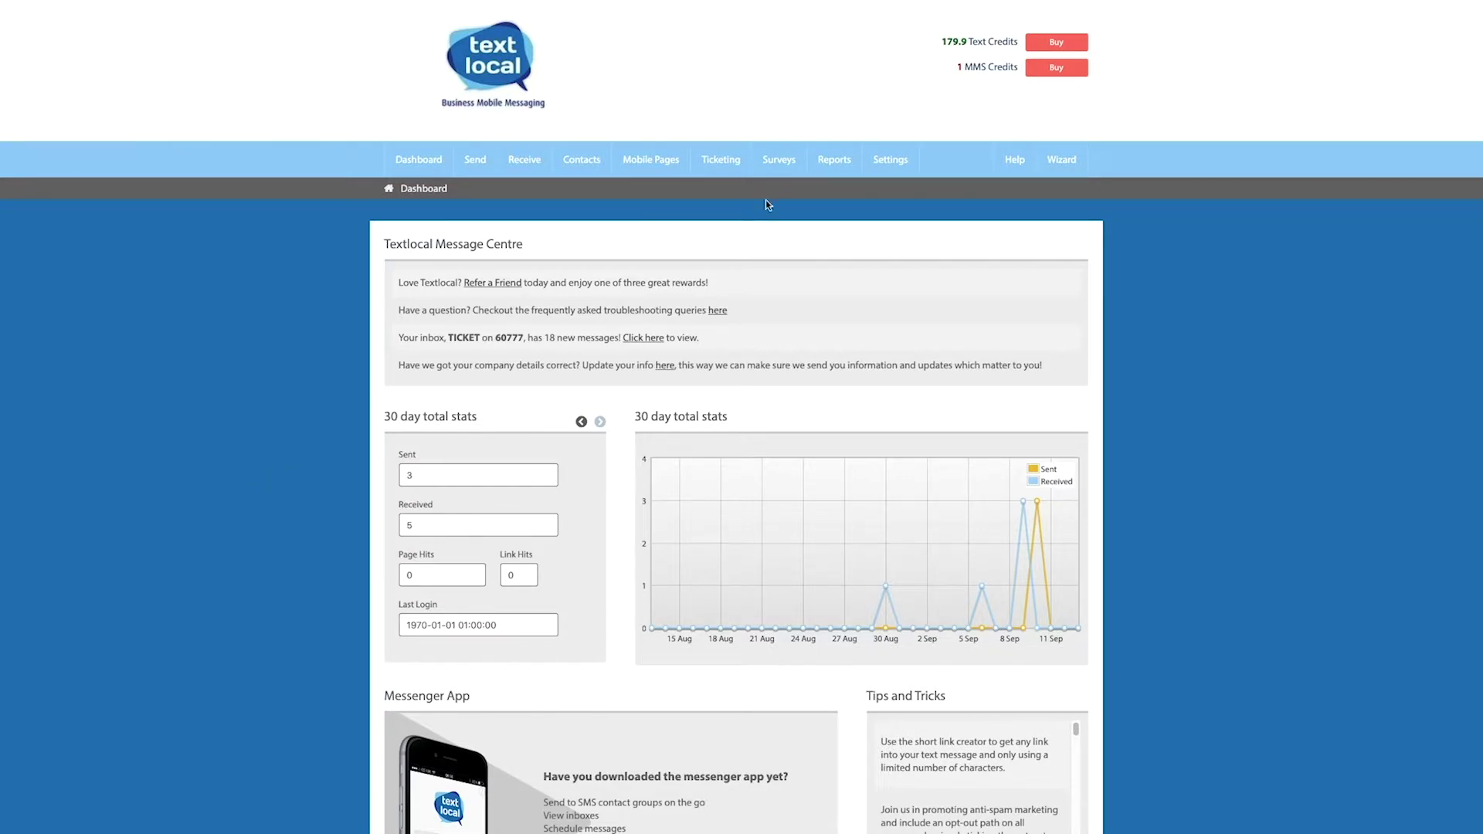
- Create a new survey with Survey Title 'test11' and Description 'test'
click(778, 167)
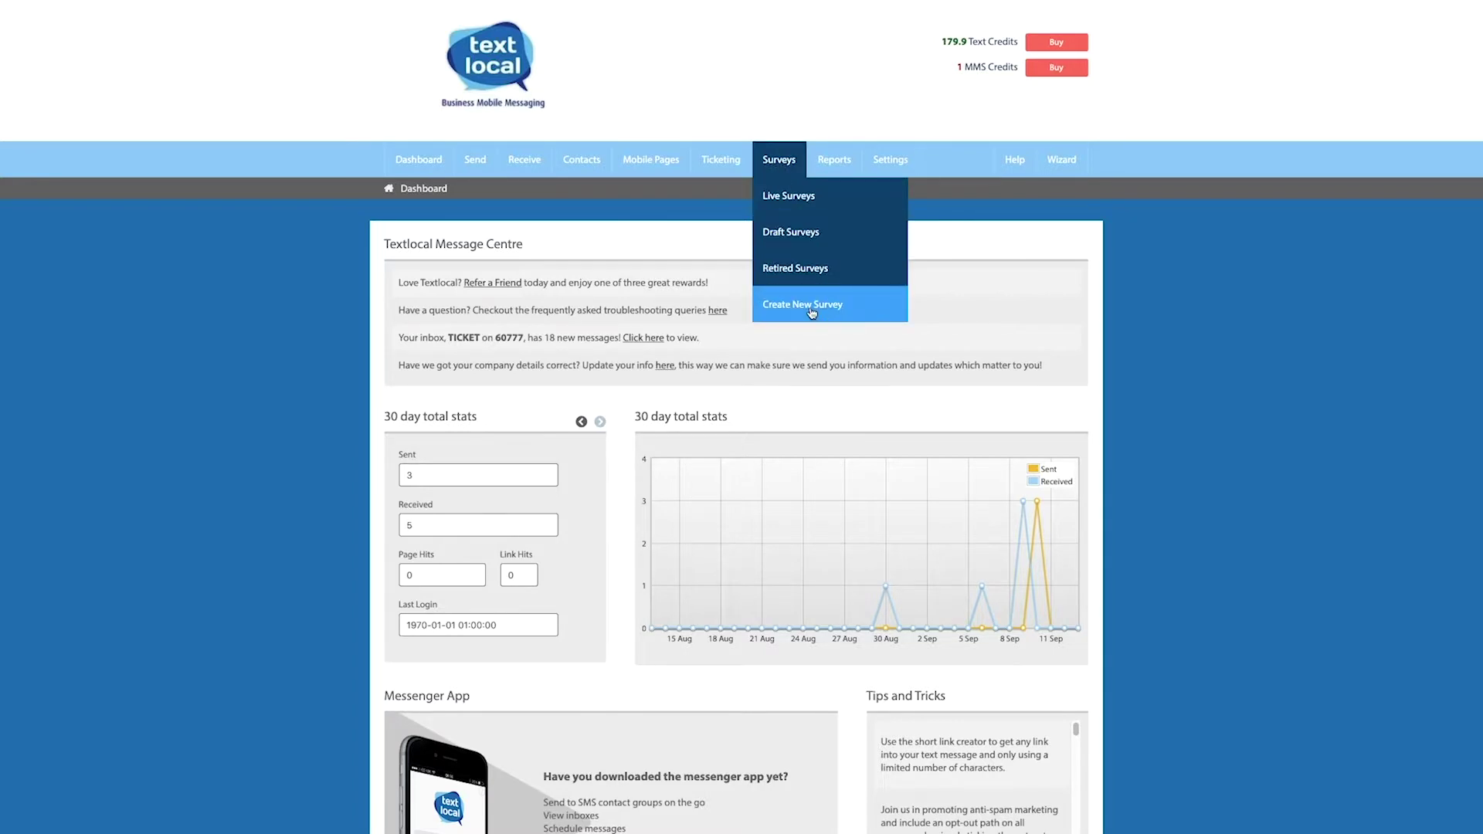
click(811, 312)
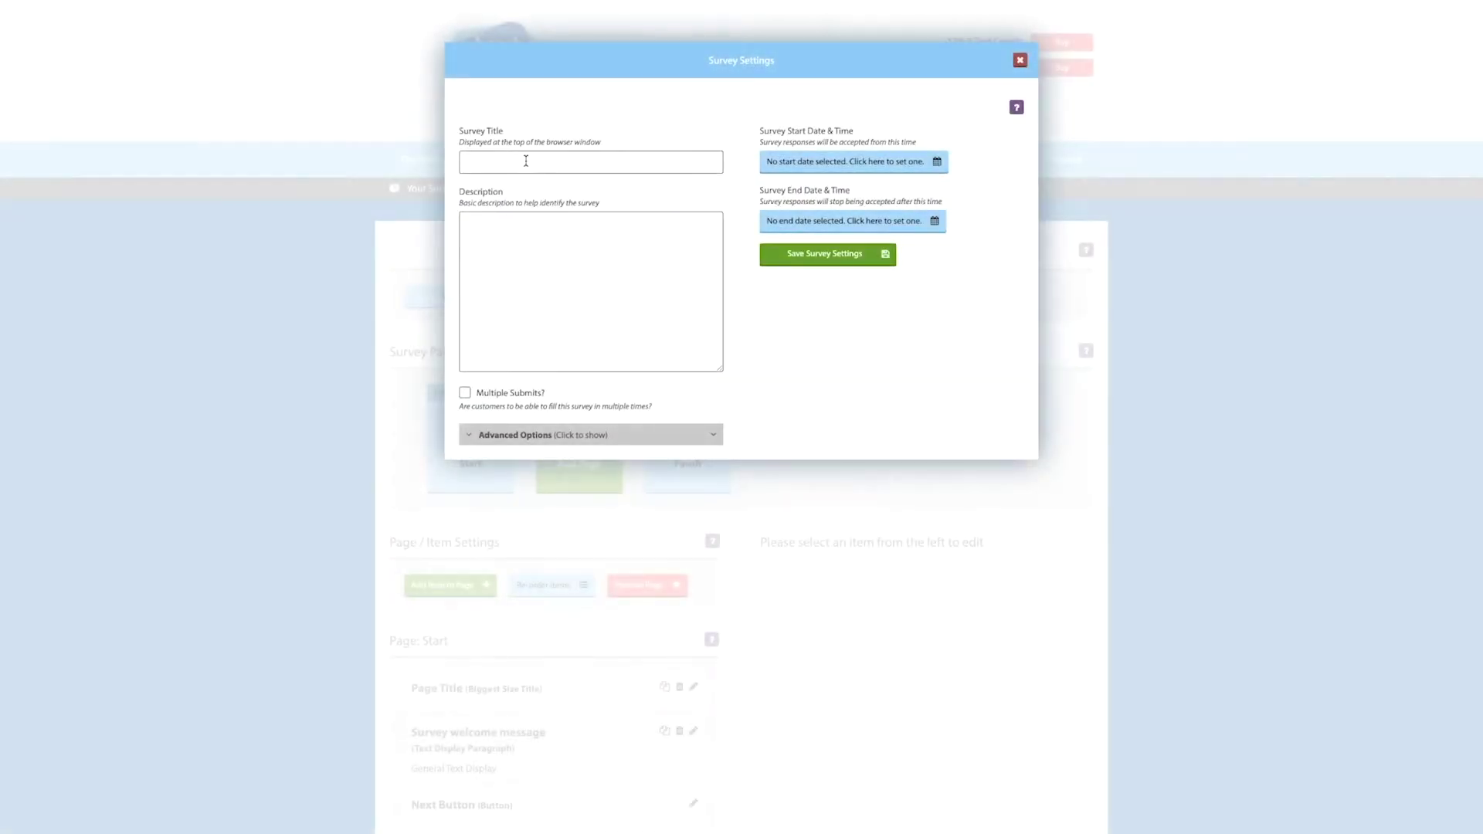
click(526, 161)
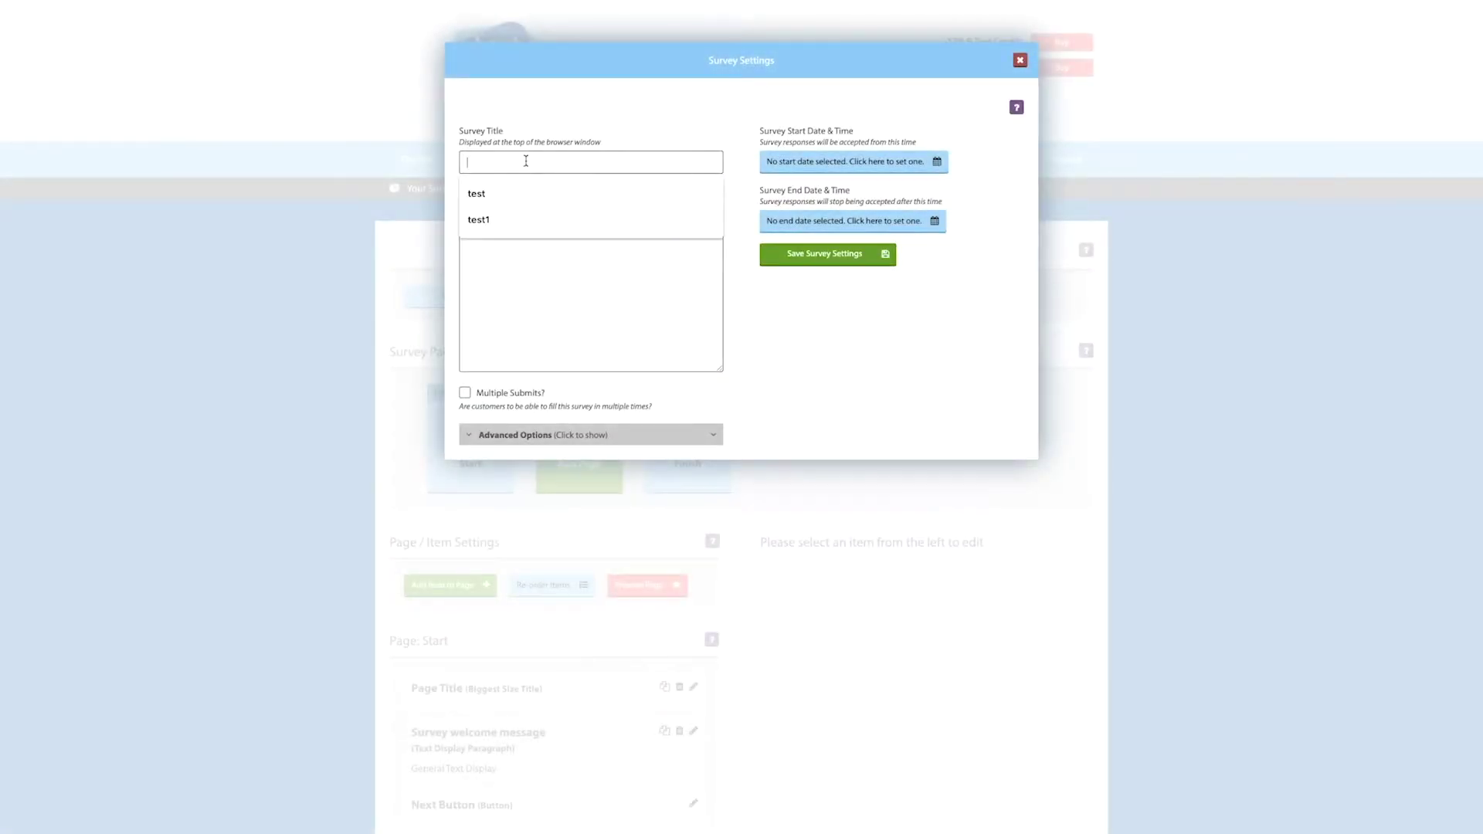
text(test11)
click(513, 233)
text(te)
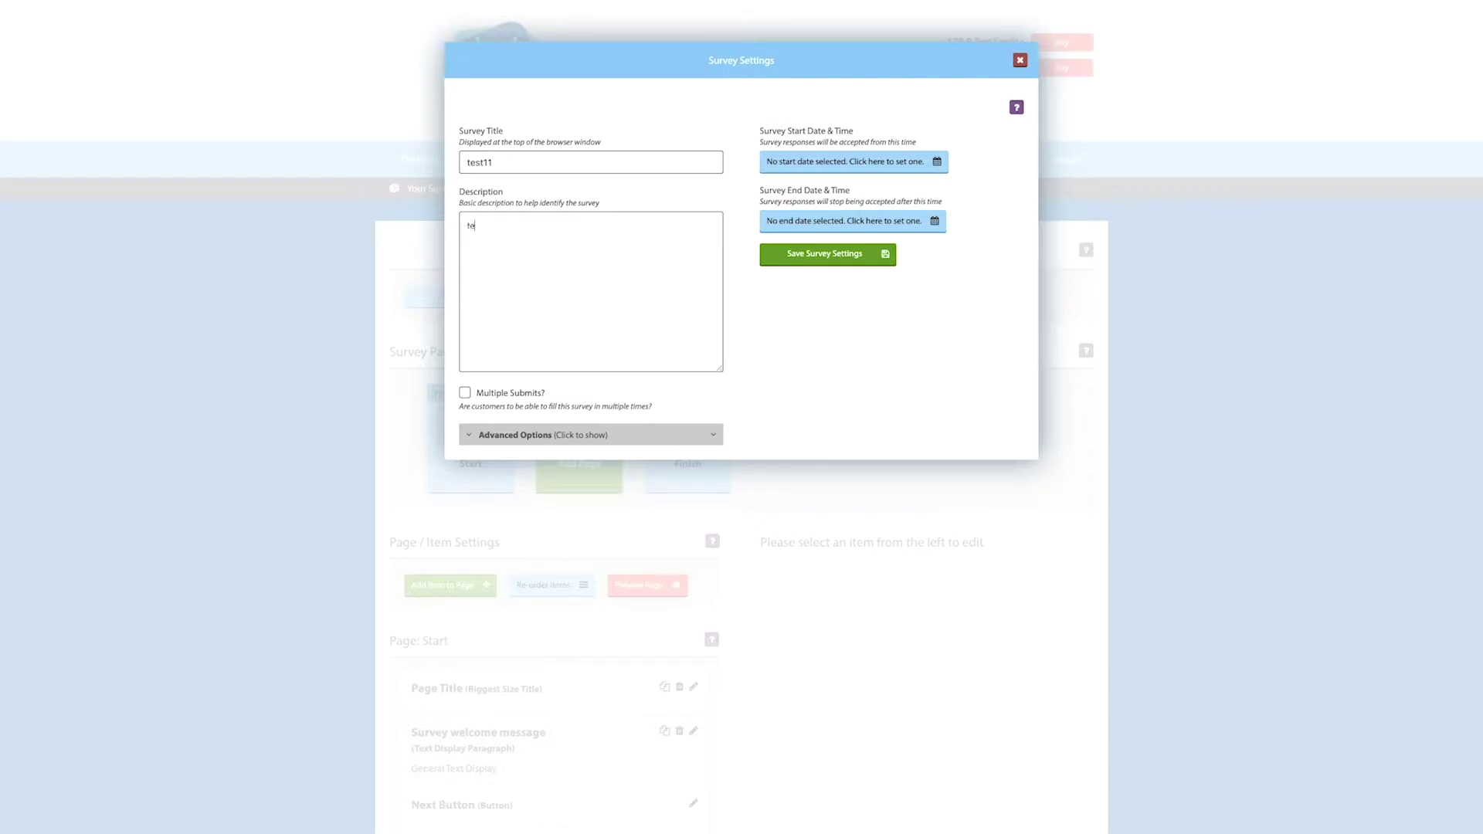
text(st)
- Save the survey settings and open the Start page's Page Title item for editing
click(825, 260)
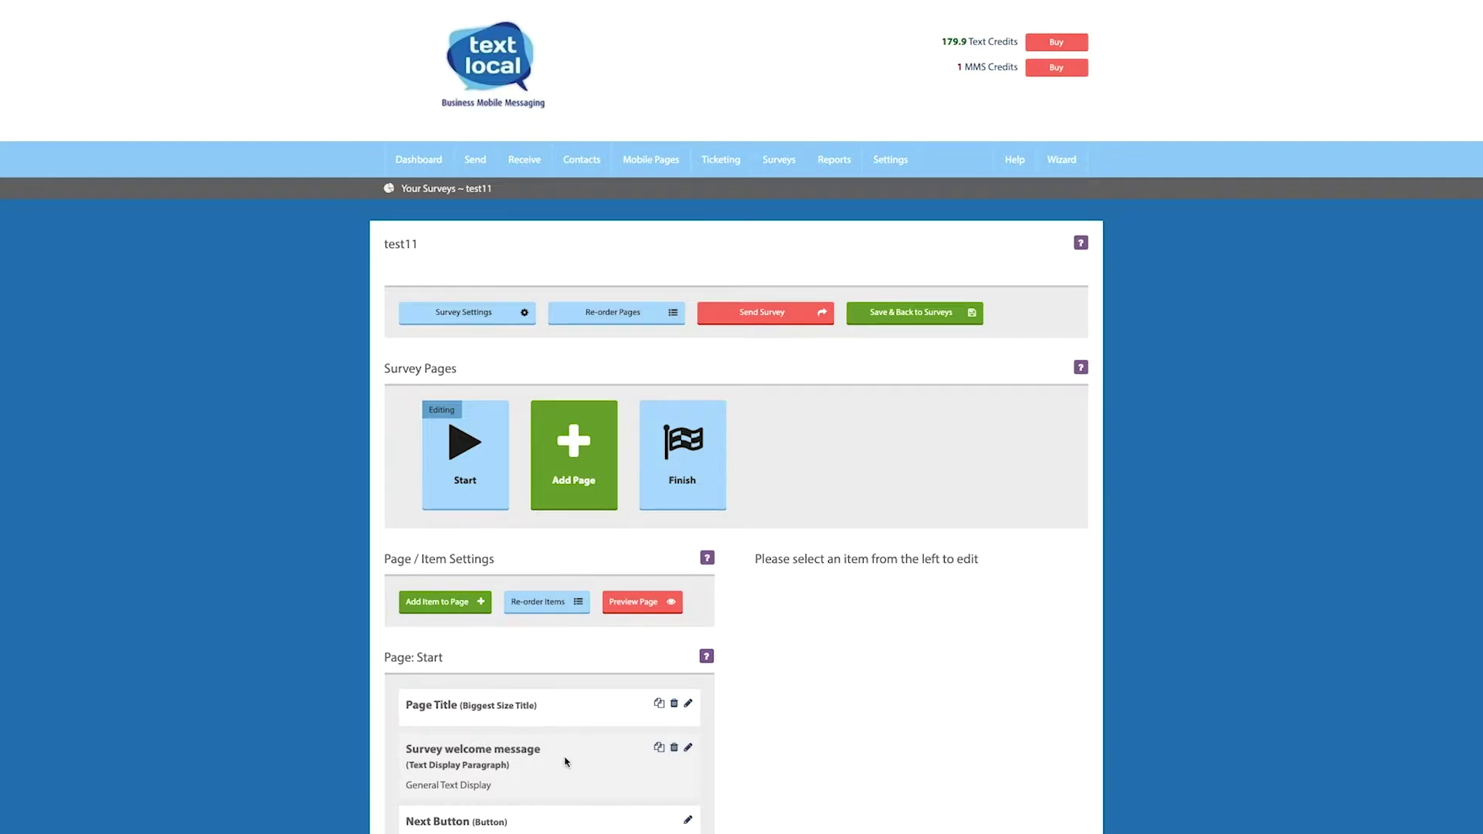
click(688, 704)
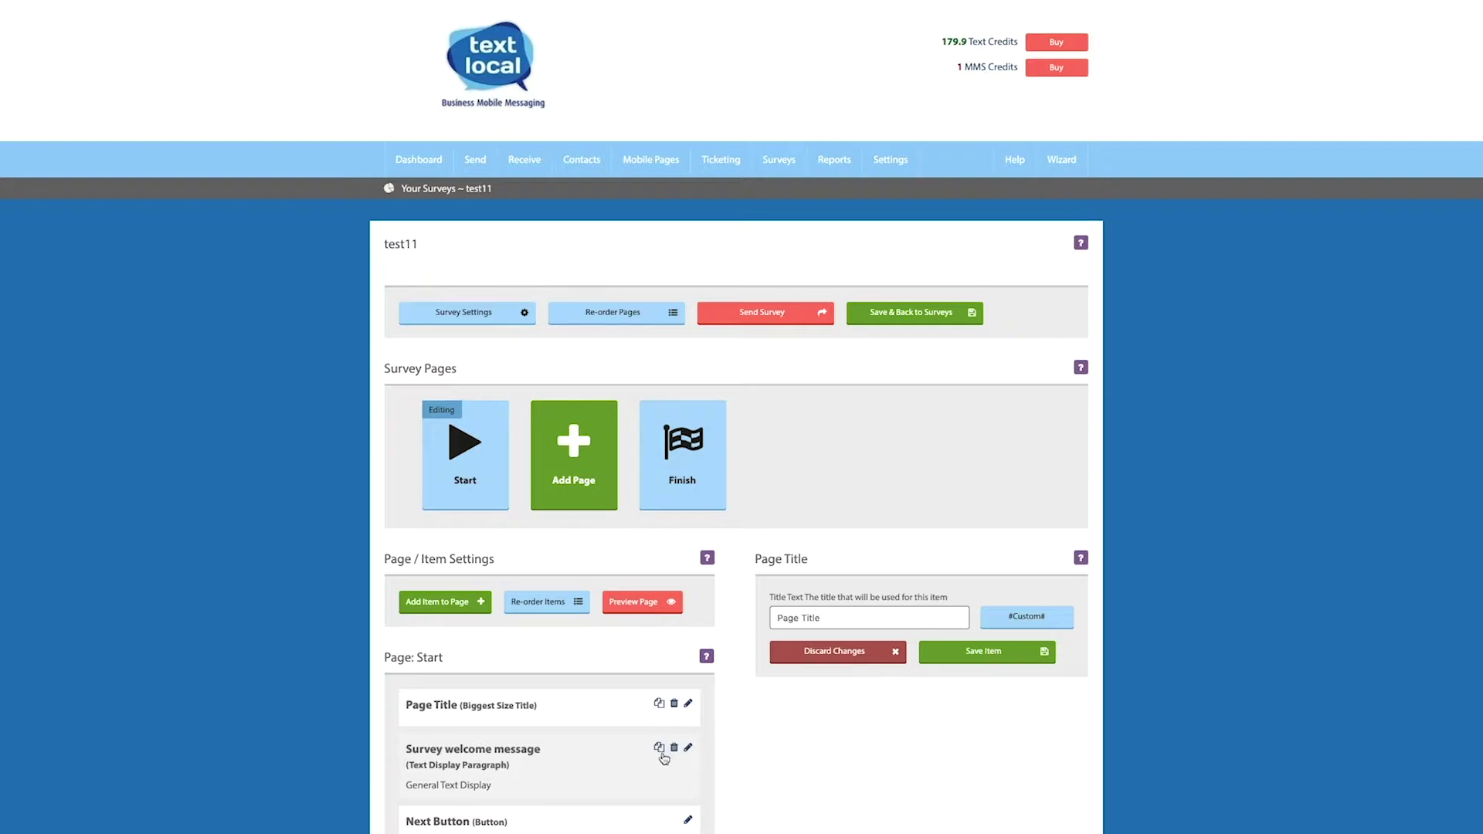
- Delete the Page Title and Survey welcome message items from the Start page
click(673, 706)
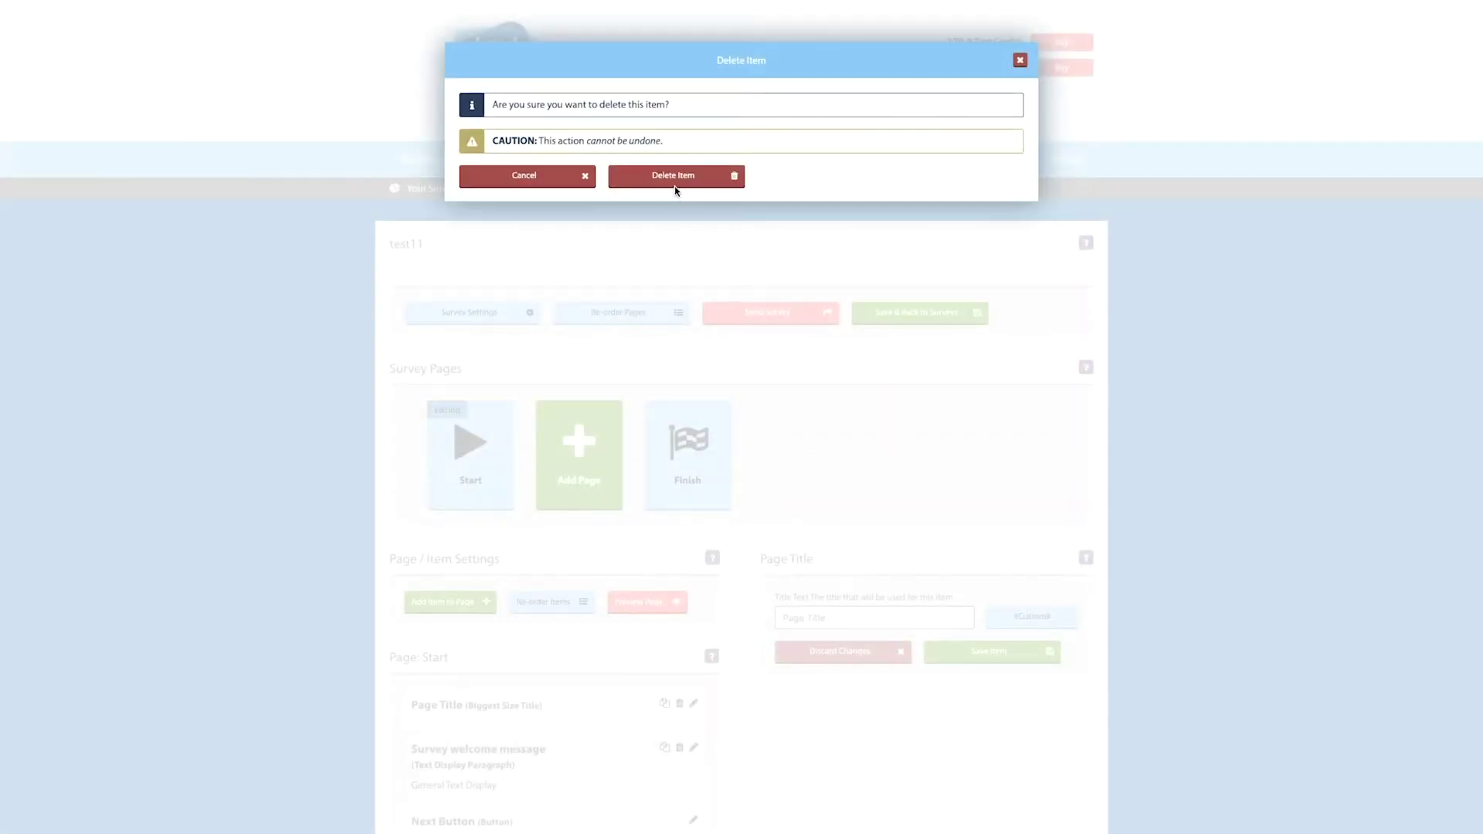
click(674, 178)
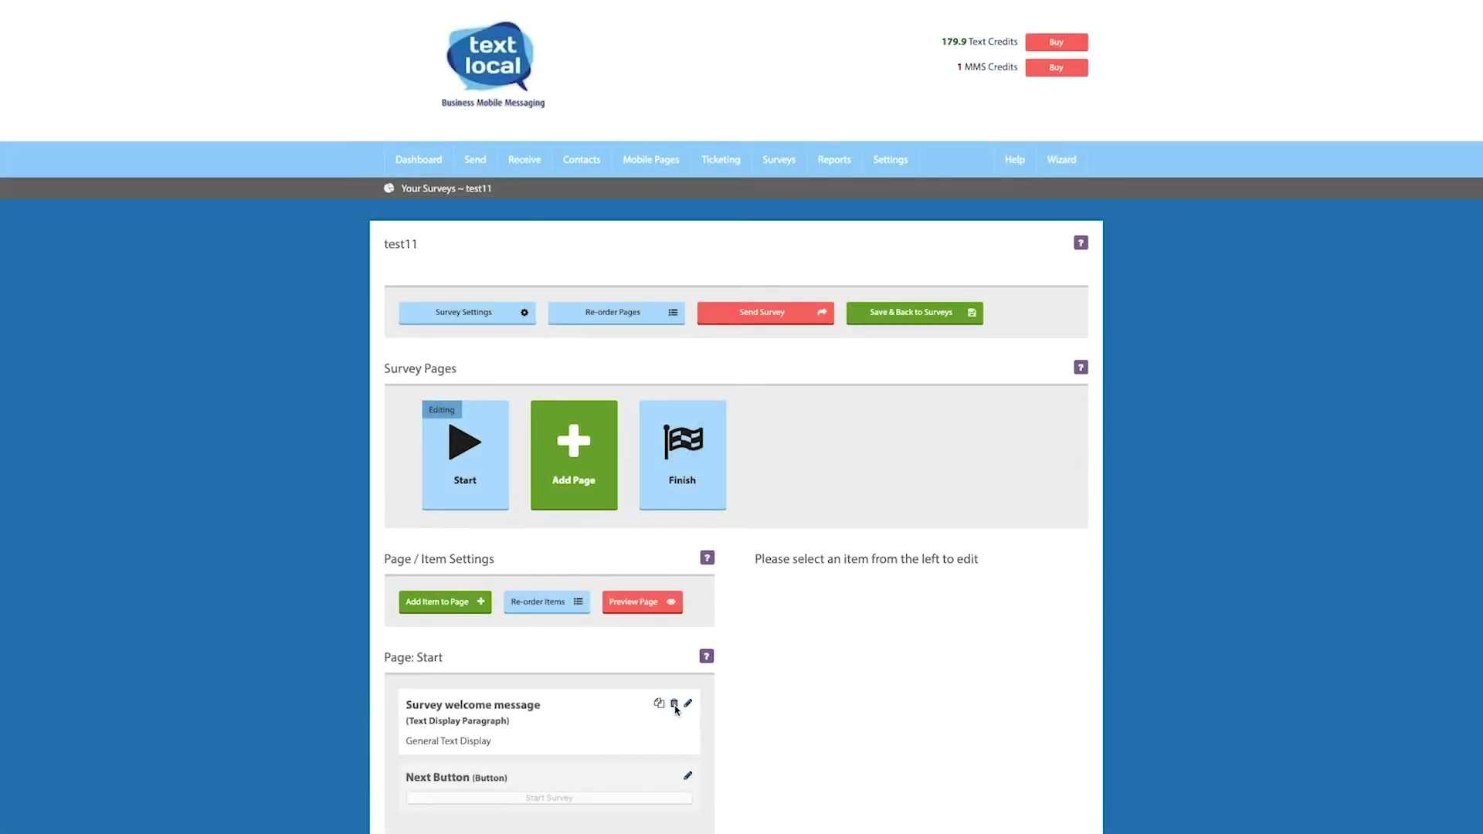
click(674, 704)
click(707, 182)
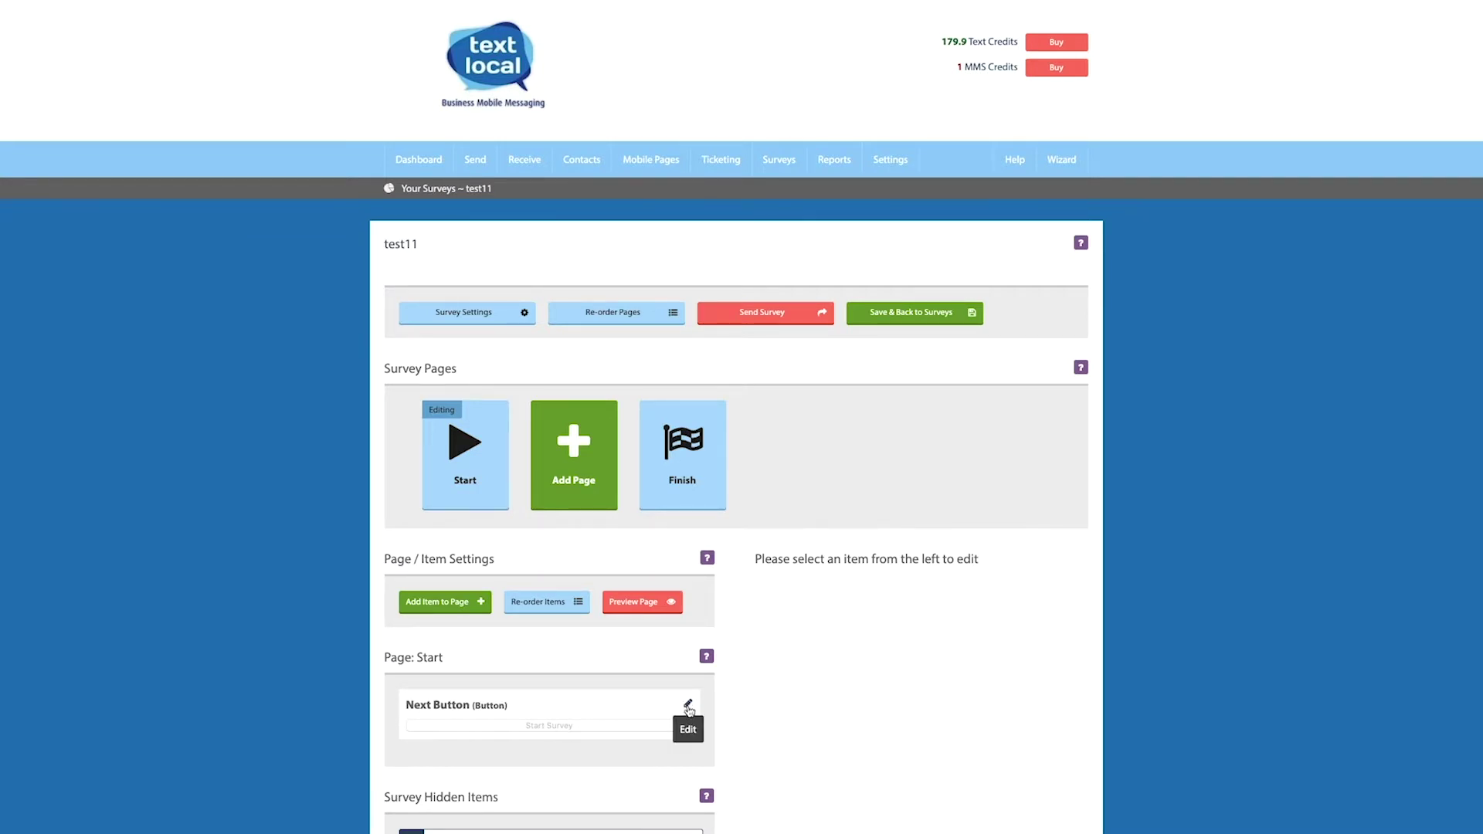
- Relabel the Start page's Next Button from 'Start Survey' to 'Submit' and save it
click(687, 706)
drag(827, 687, 773, 682)
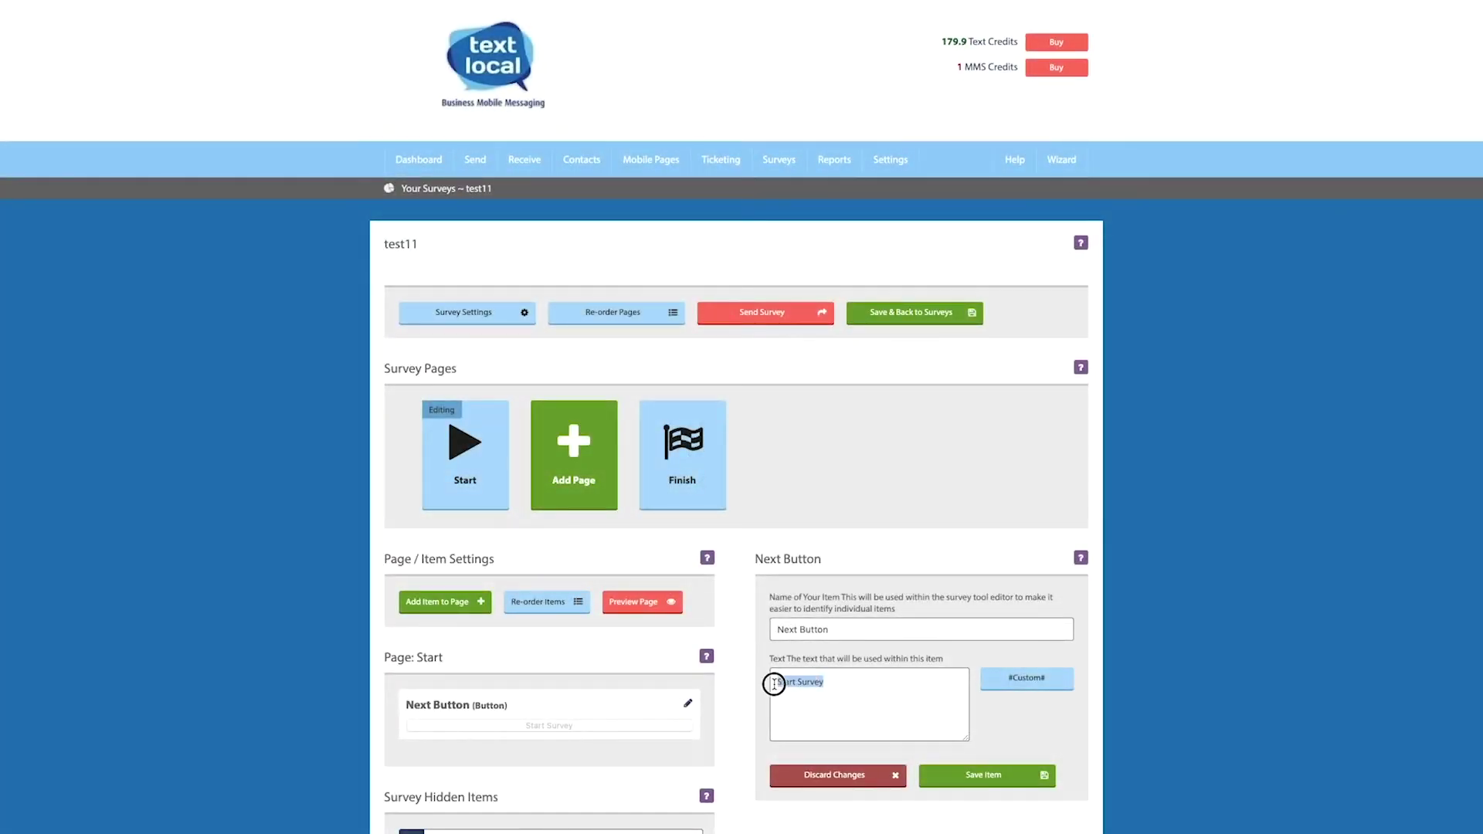
key(BackSpace)
text(Submit)
click(1002, 772)
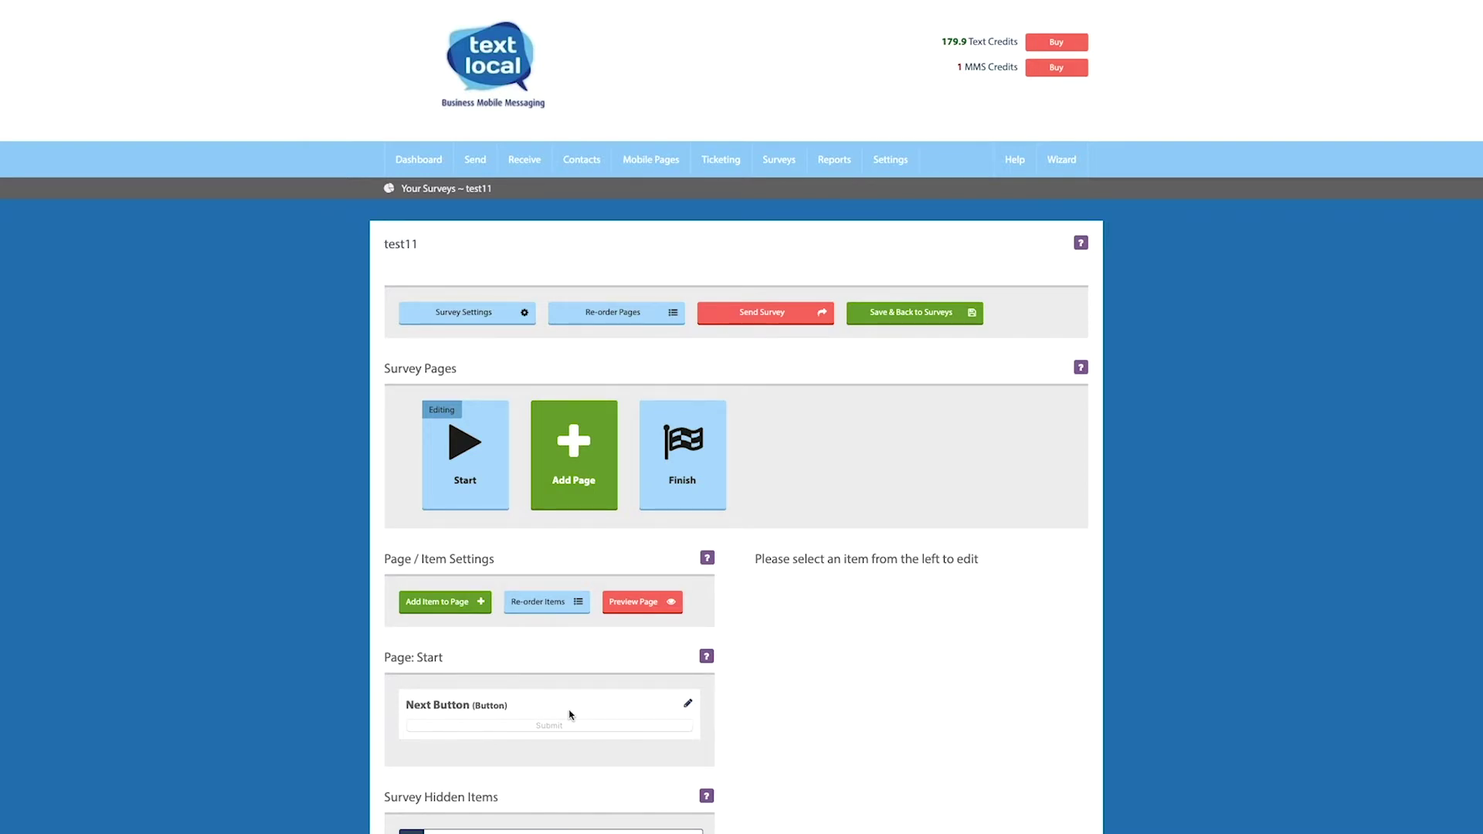
click(636, 609)
scroll(636, 609, down, 3)
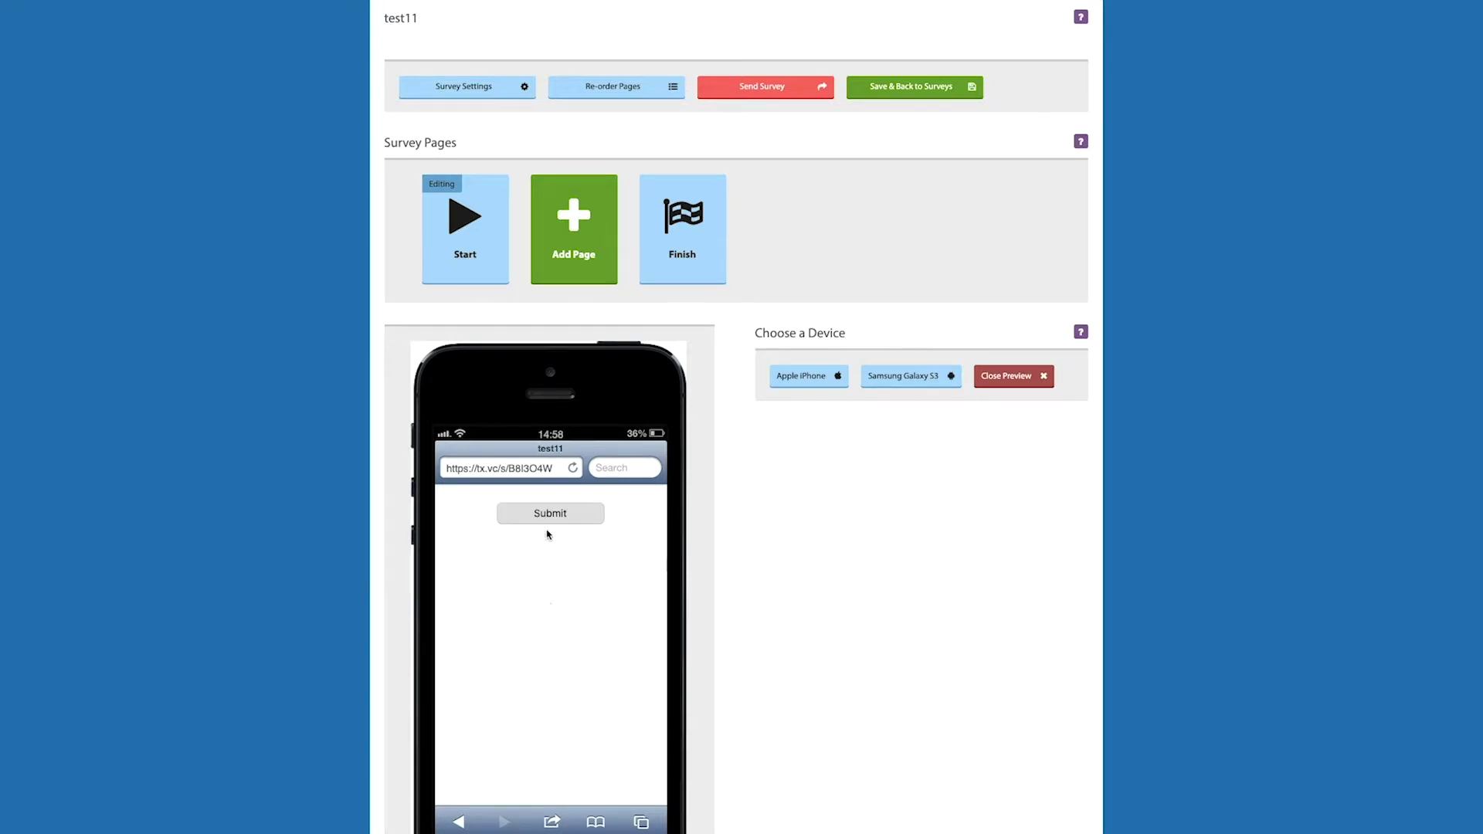
click(995, 388)
scroll(601, 612, up, 2)
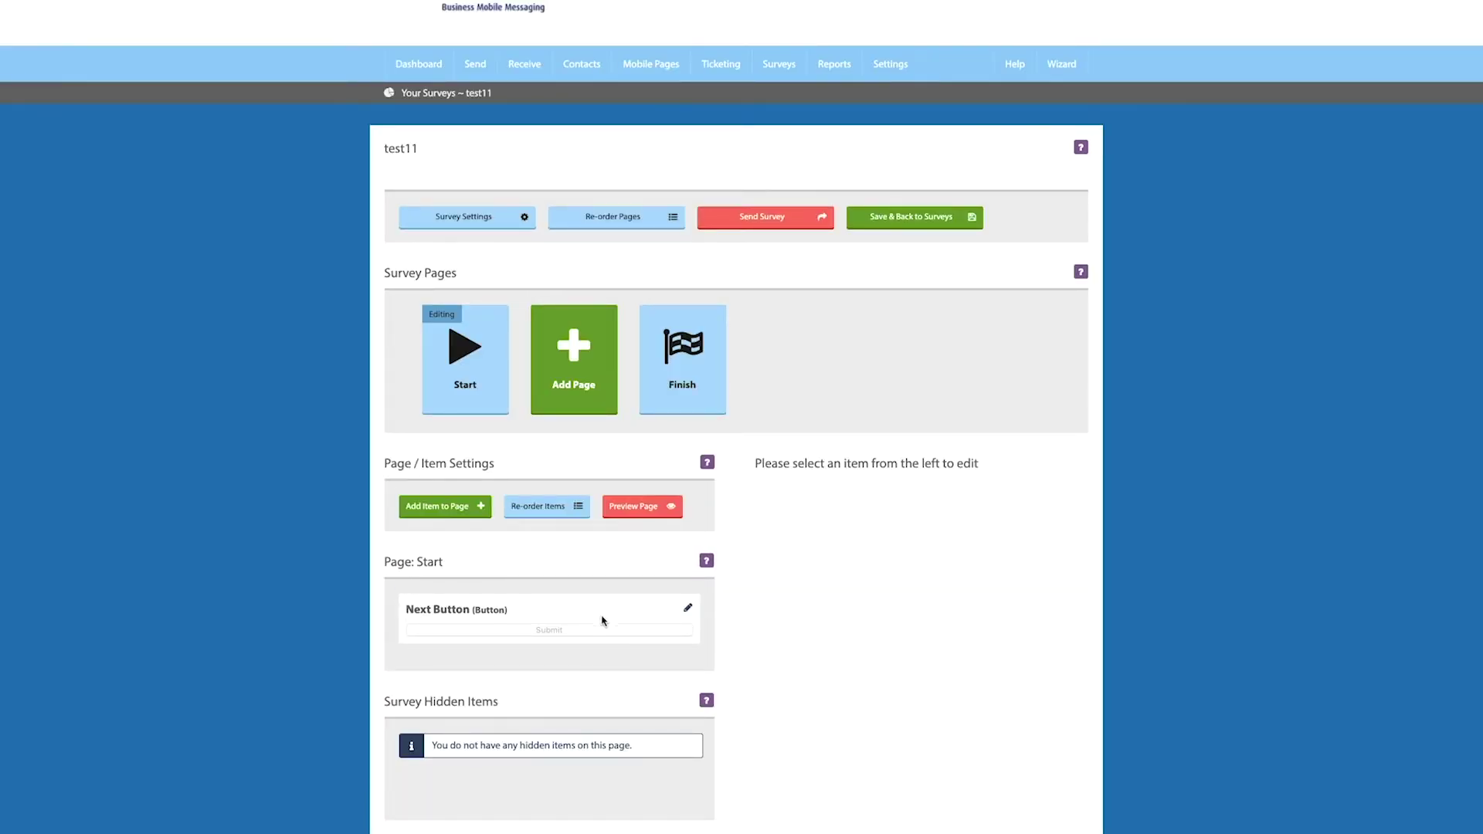
- Add an Image item titled 'Logo' to the Start page
click(438, 511)
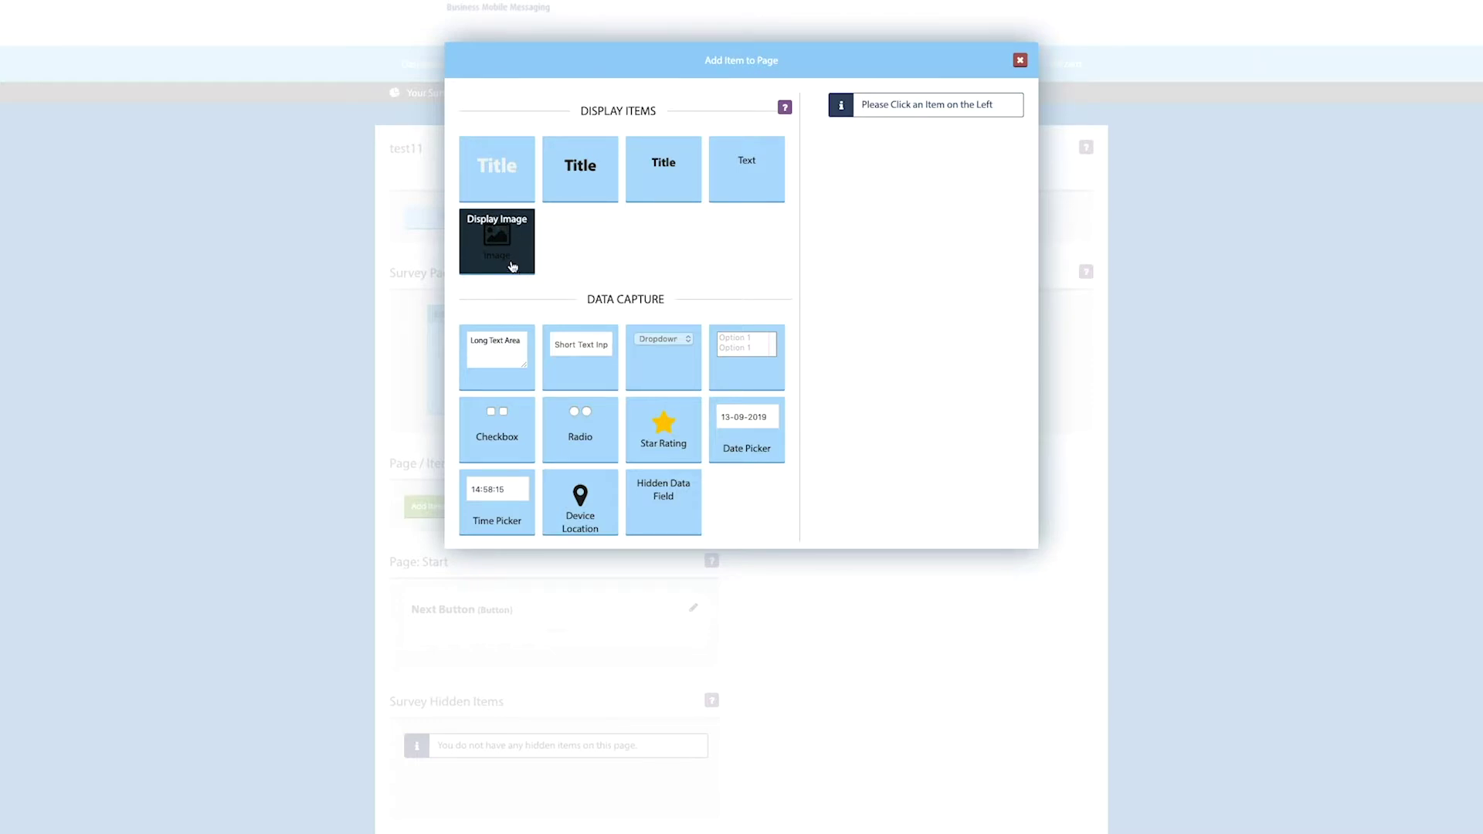
click(513, 266)
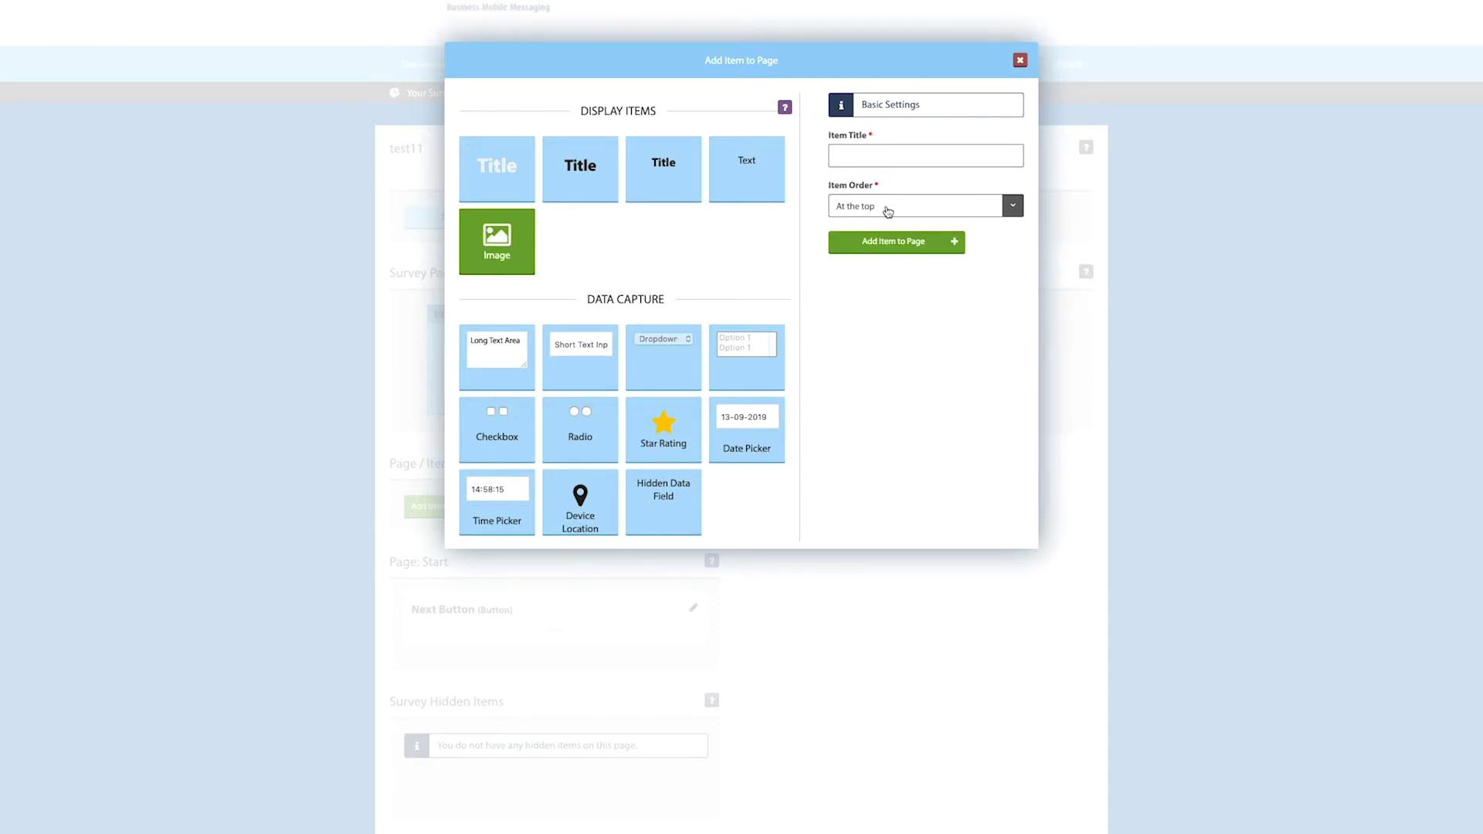
click(867, 153)
text(Logo)
click(894, 244)
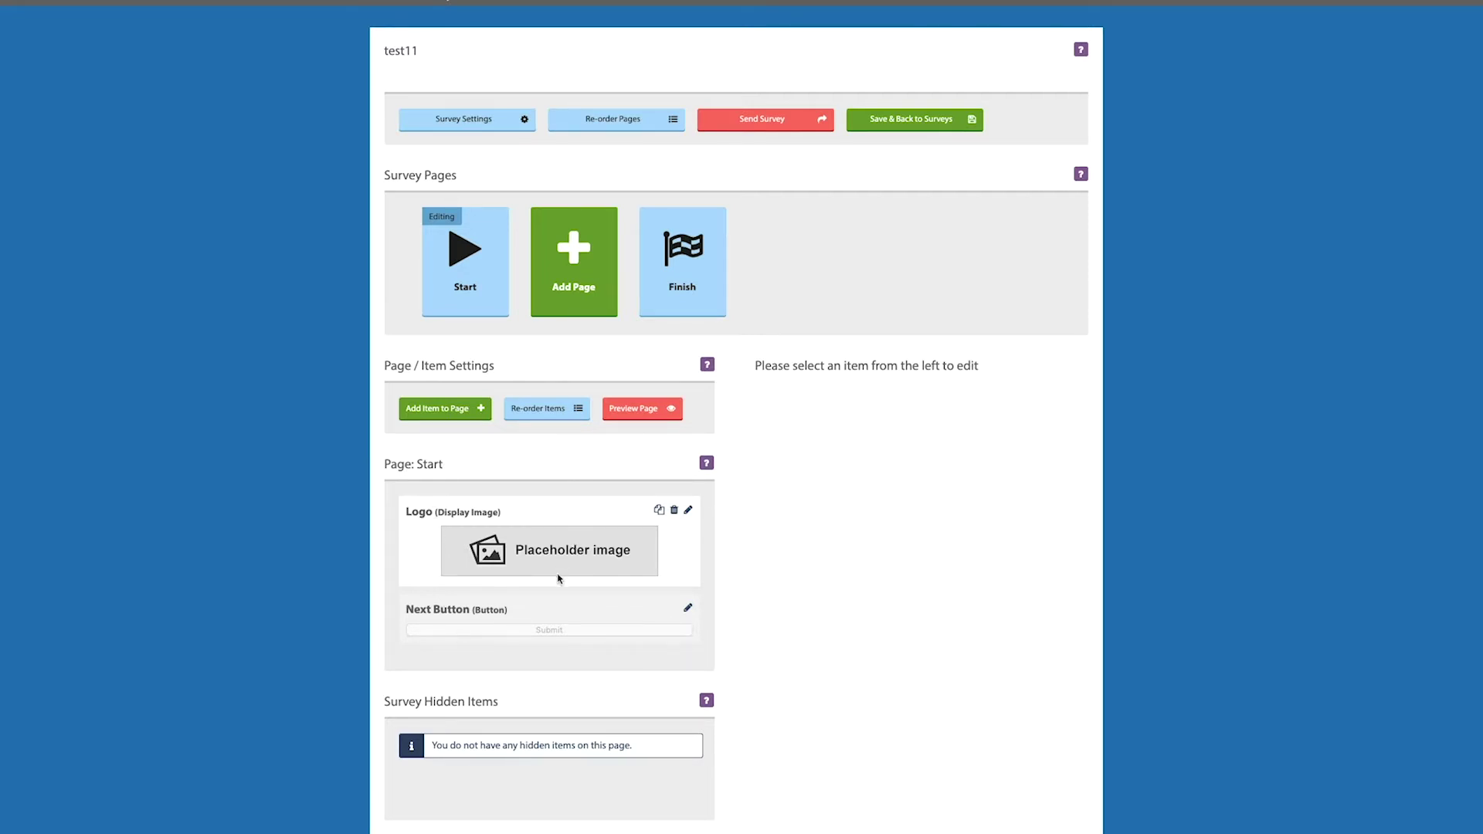
- Open the Logo image item's settings
click(688, 510)
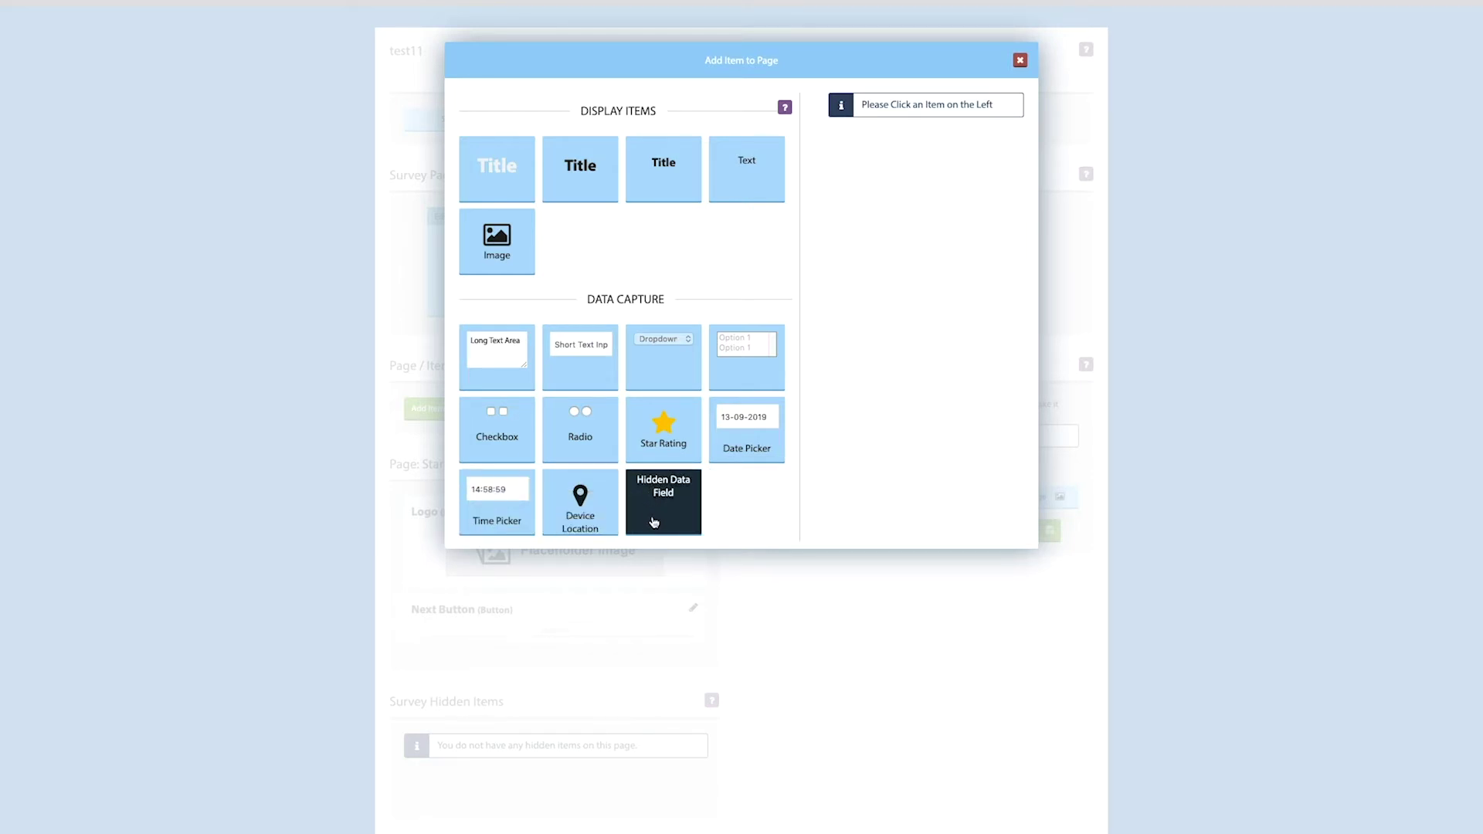
- Add a Short Text Entry item titled 'name', ordered after Logo
click(576, 374)
click(878, 155)
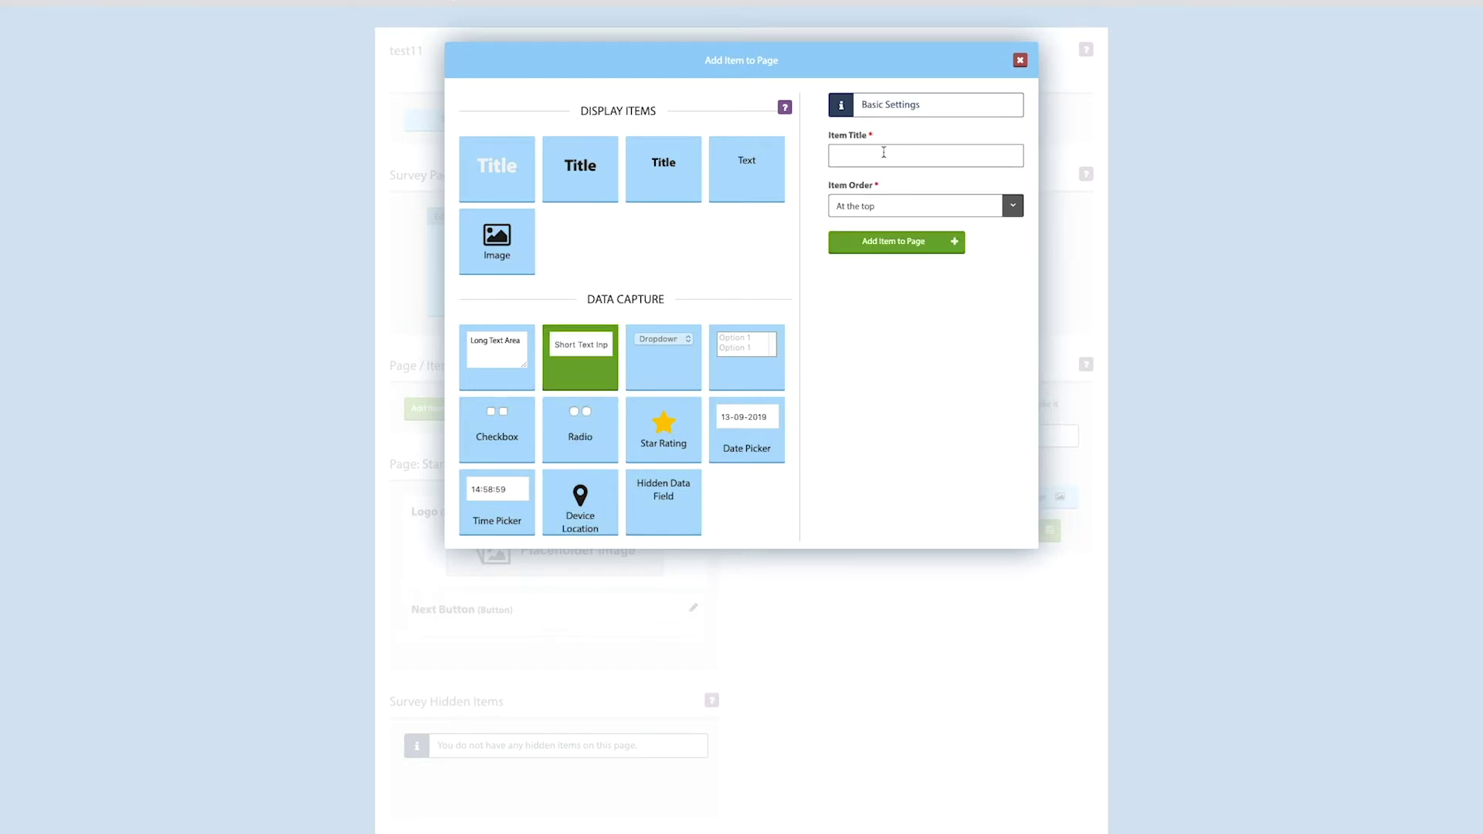
text(na)
click(924, 209)
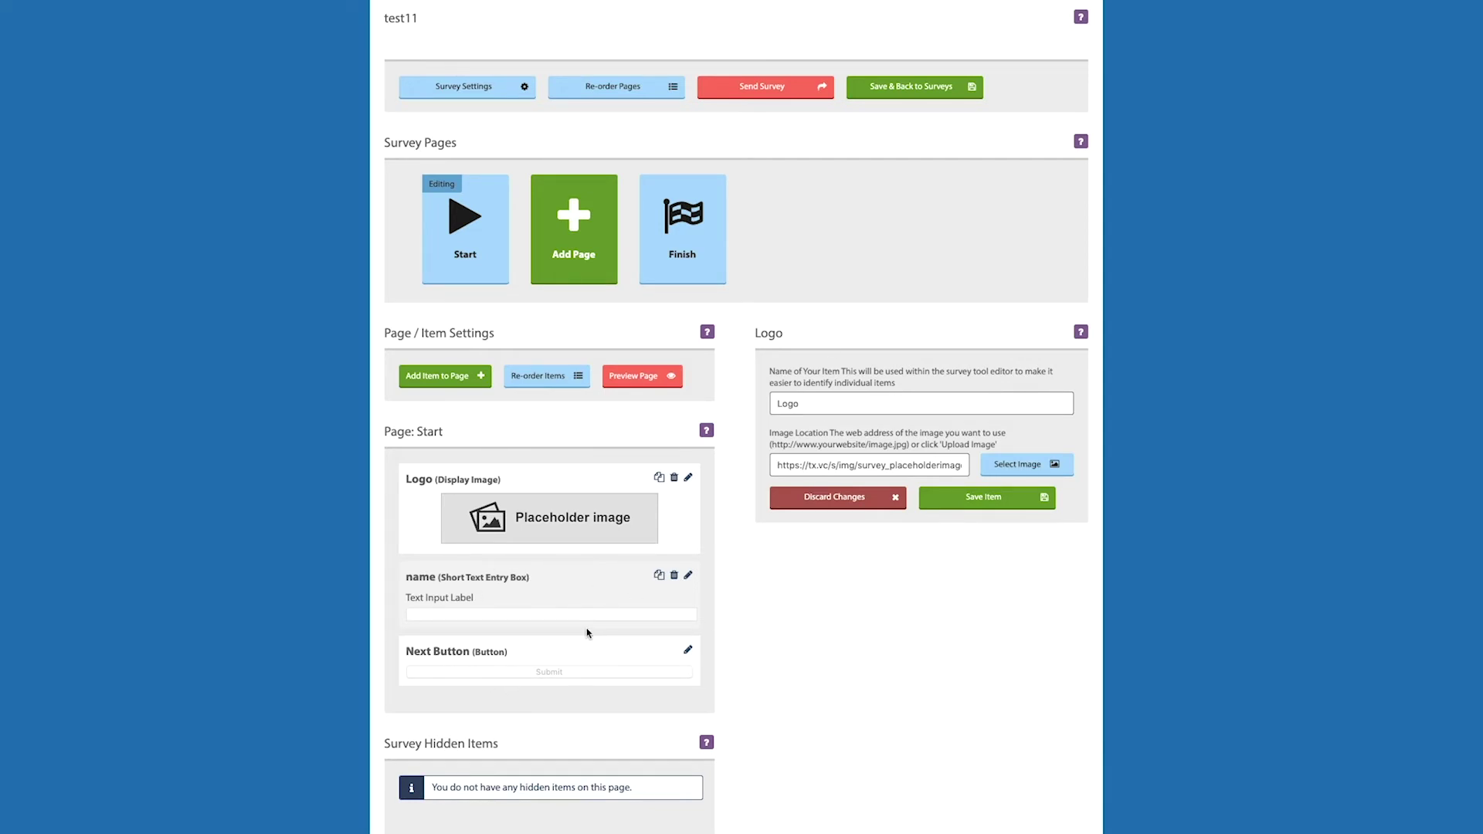
- Change the name field's question from 'Text Input Label' to 'Name' and save
click(688, 576)
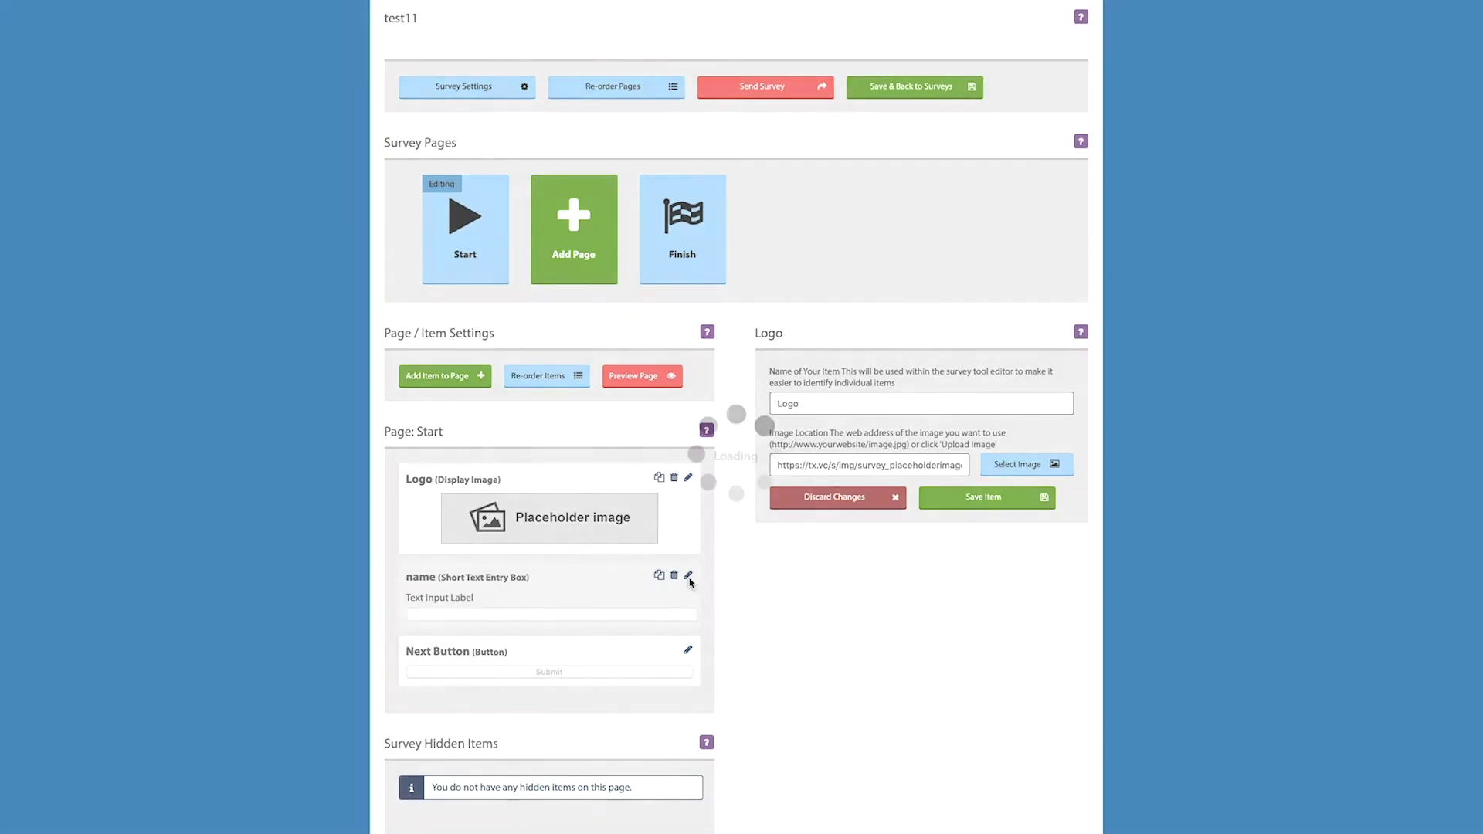
click(852, 456)
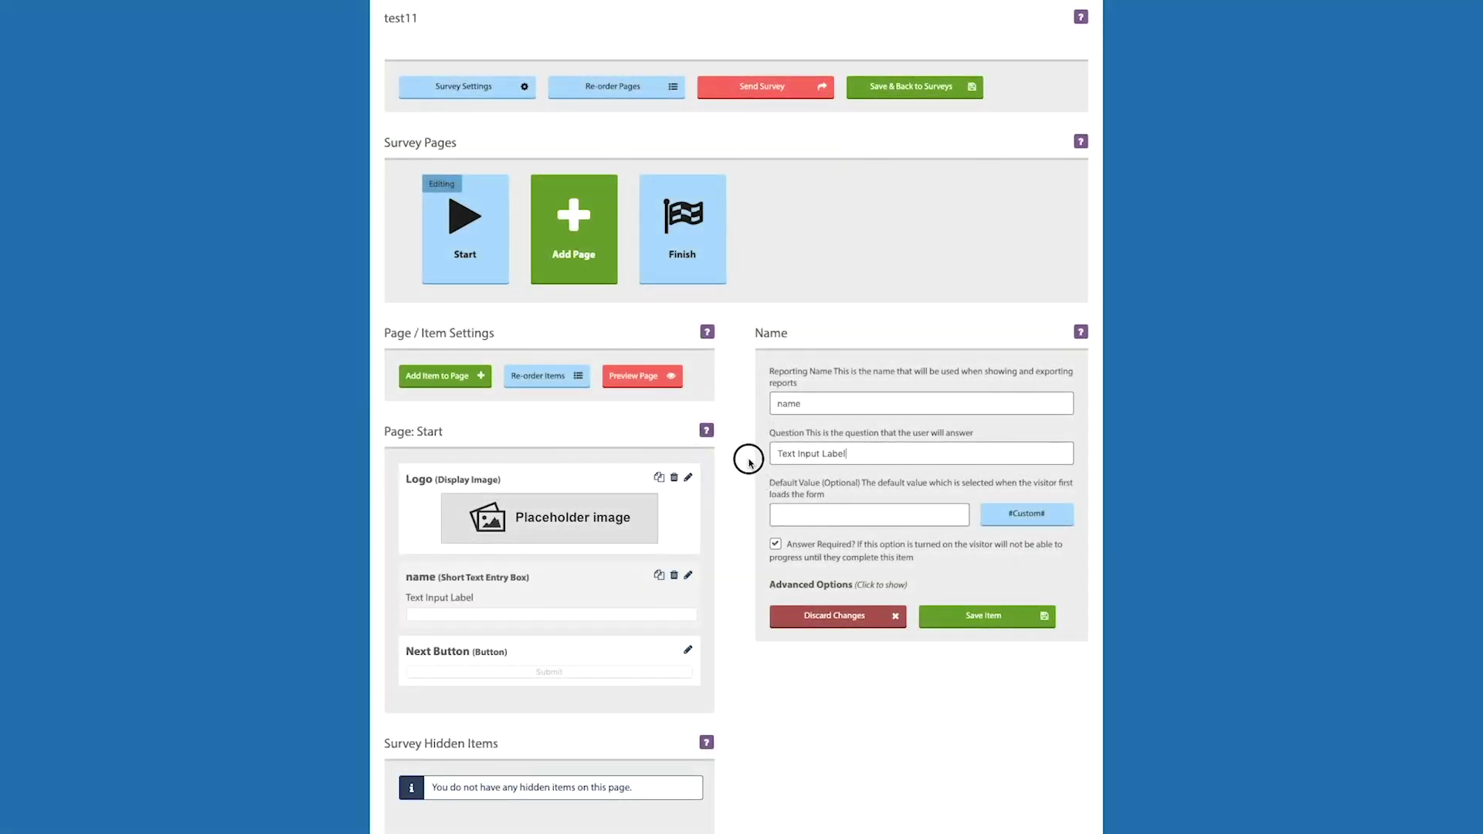
drag(850, 454, 771, 454)
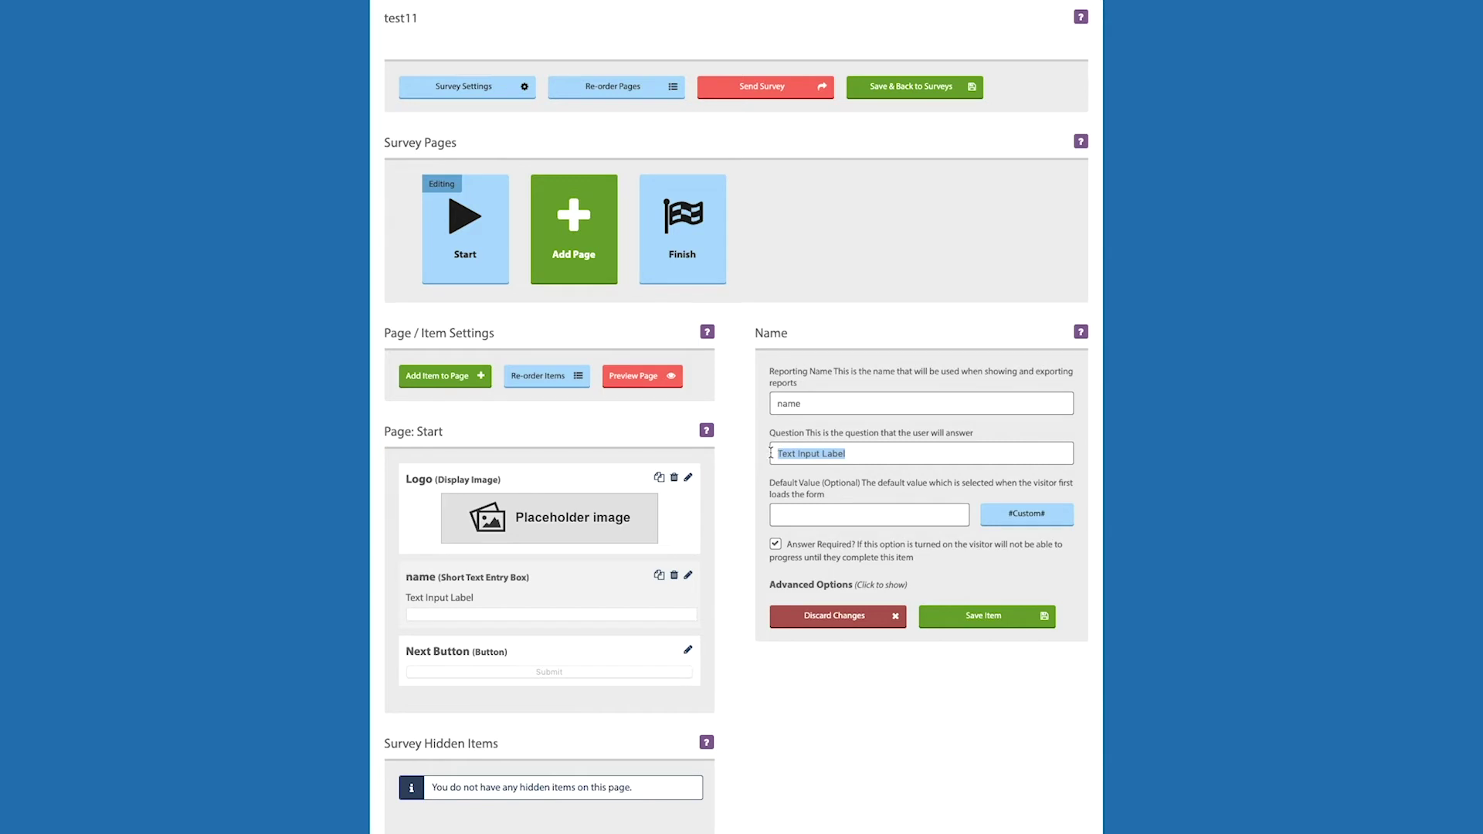
key(BackSpace)
text(Name)
click(995, 622)
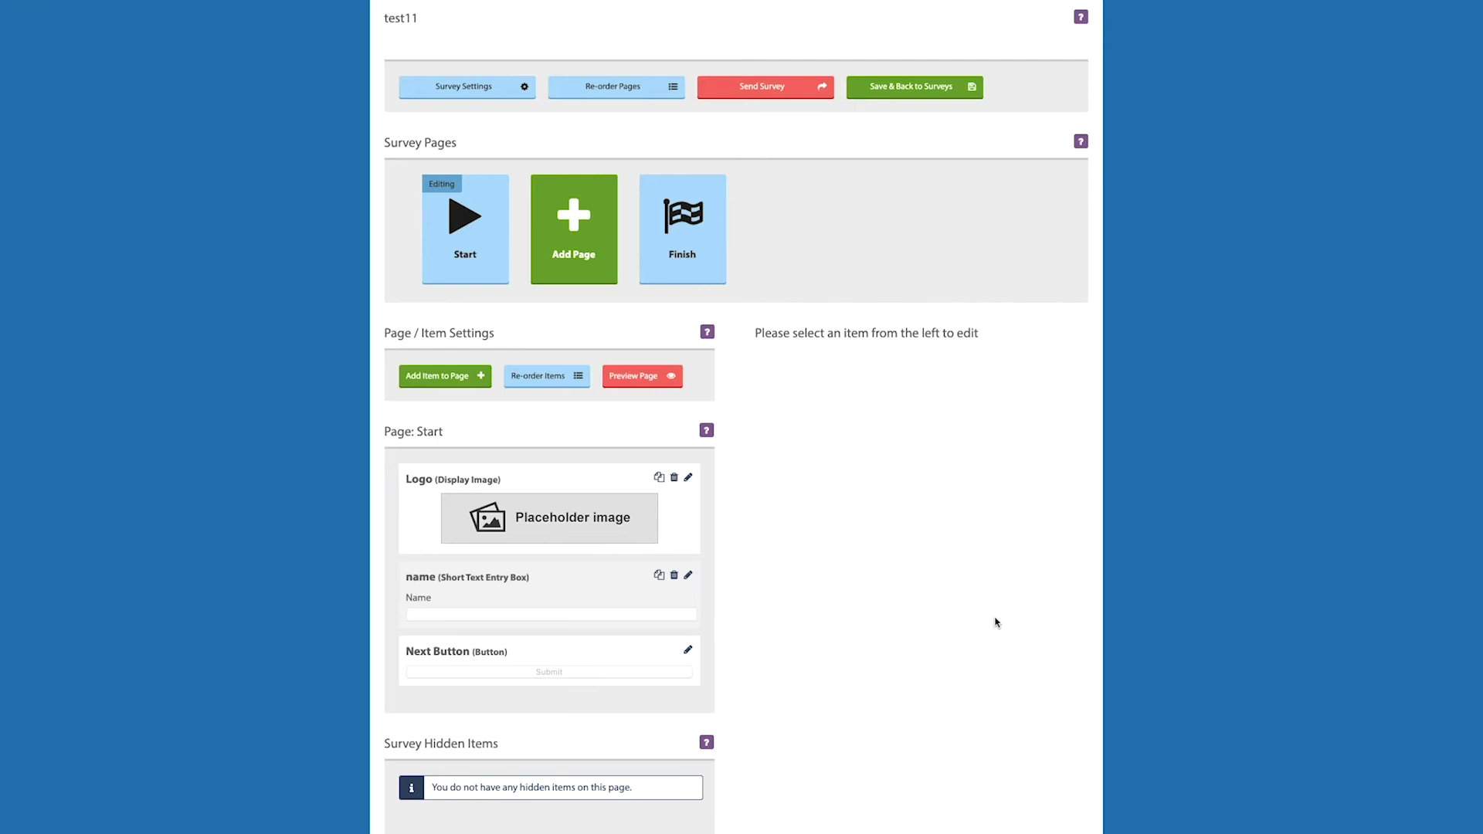
click(650, 378)
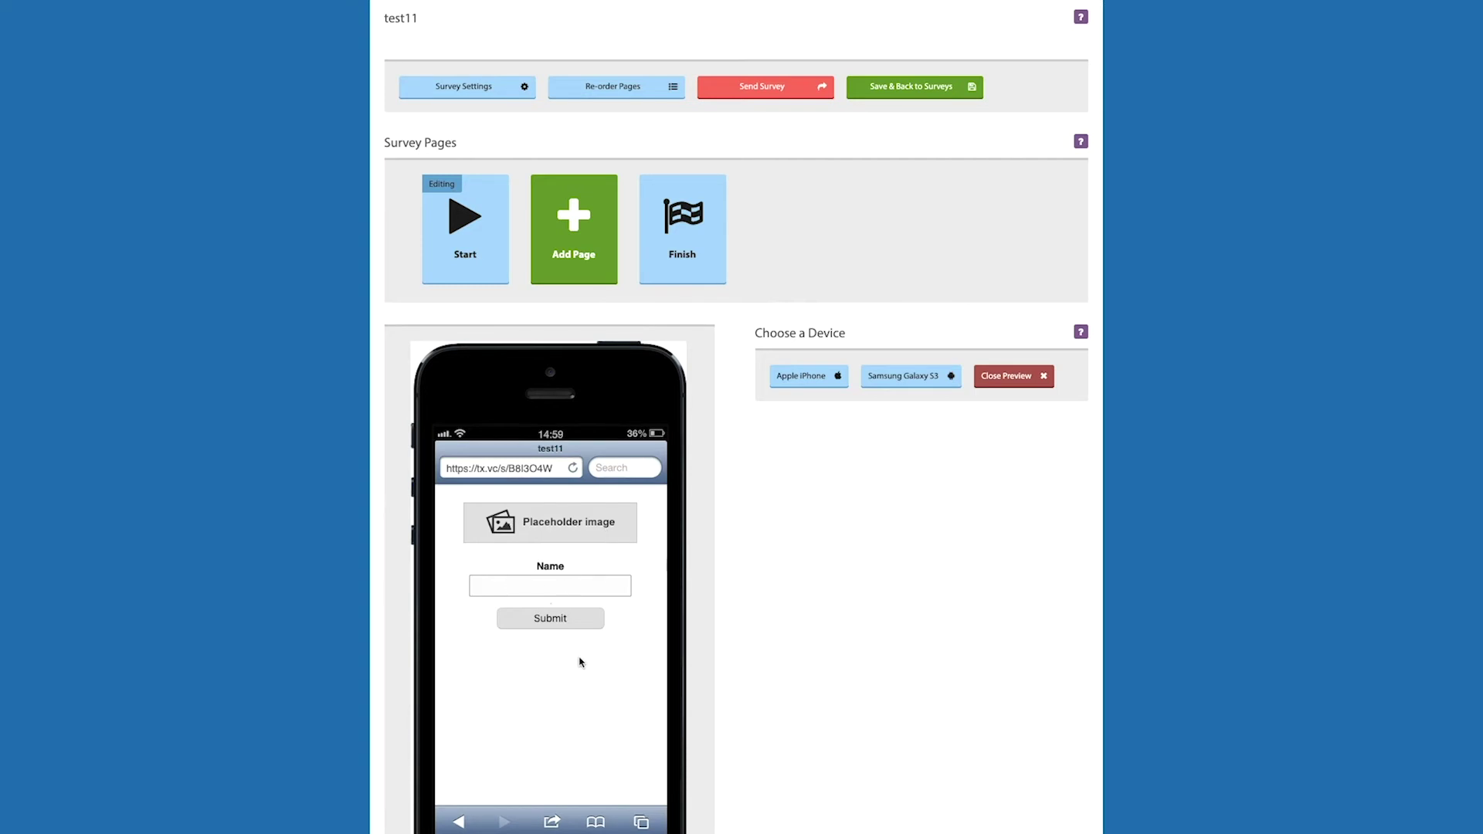
click(996, 375)
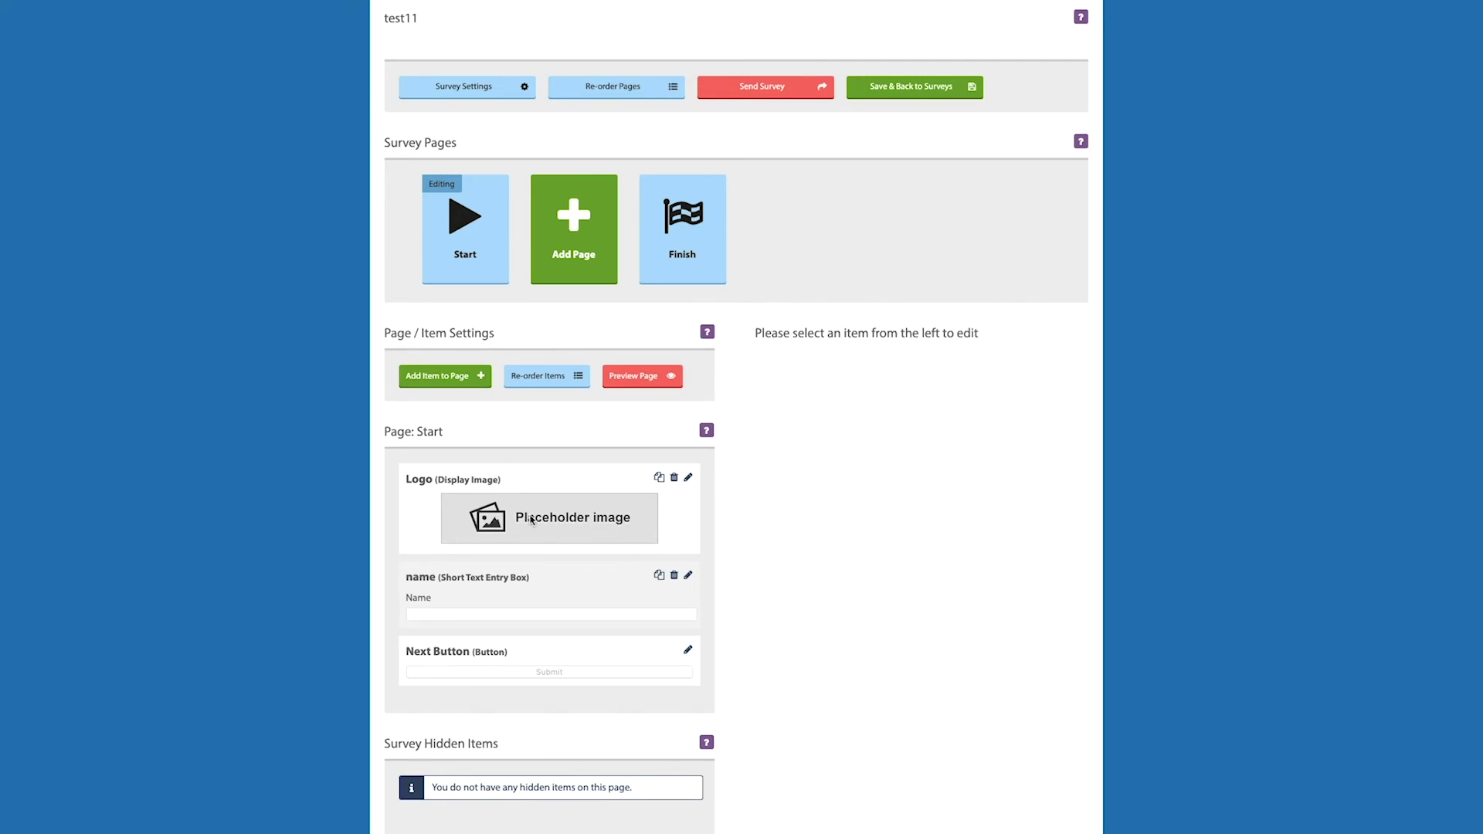
- On the Finish page, delete the Title item, keeping the Survey Complete Message
click(689, 237)
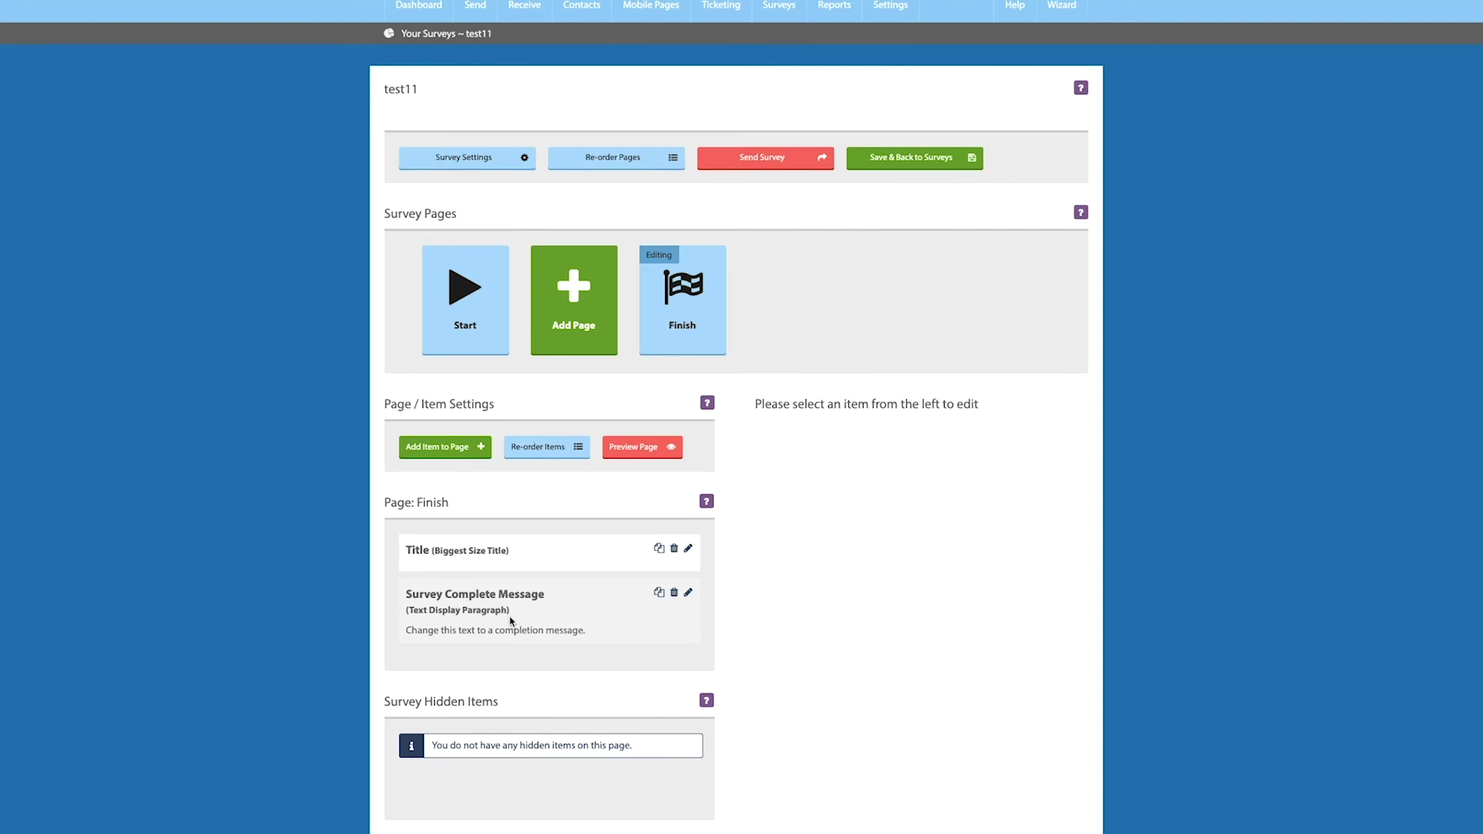
click(675, 550)
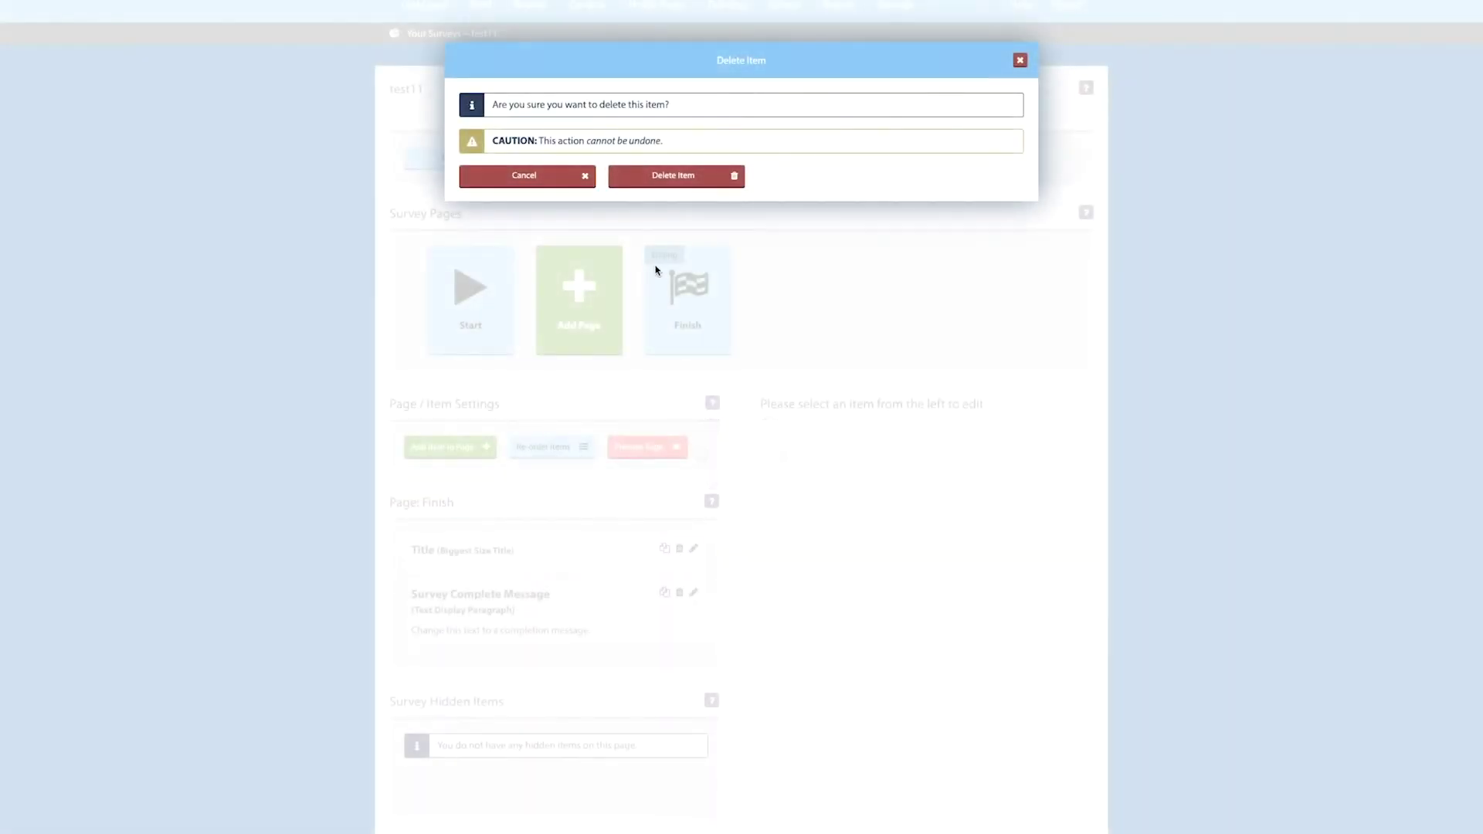
click(679, 183)
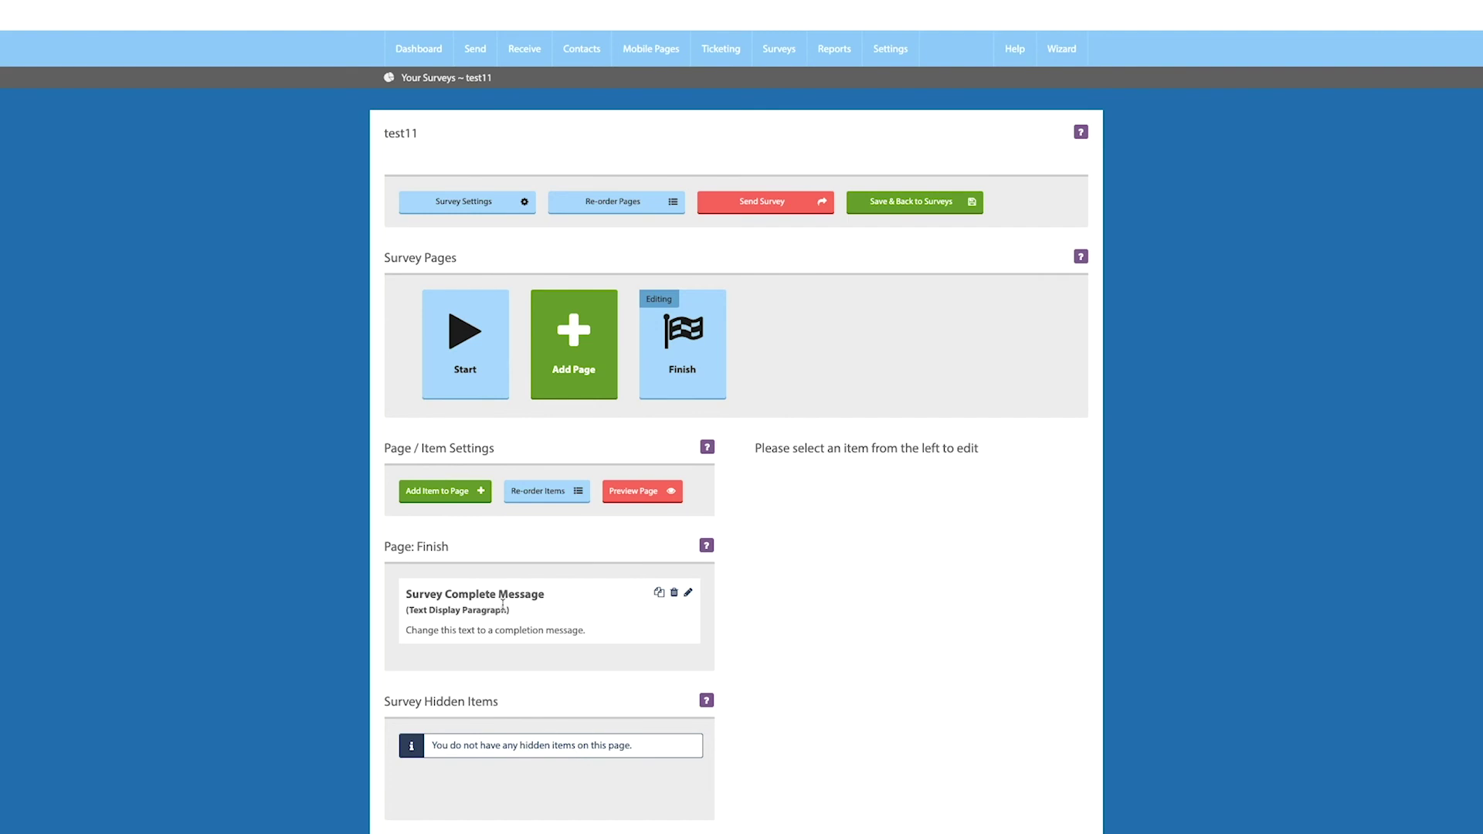
- Replace the completion message text with 'Thankyou we will be in touch soon' and save
click(687, 592)
drag(937, 569, 721, 512)
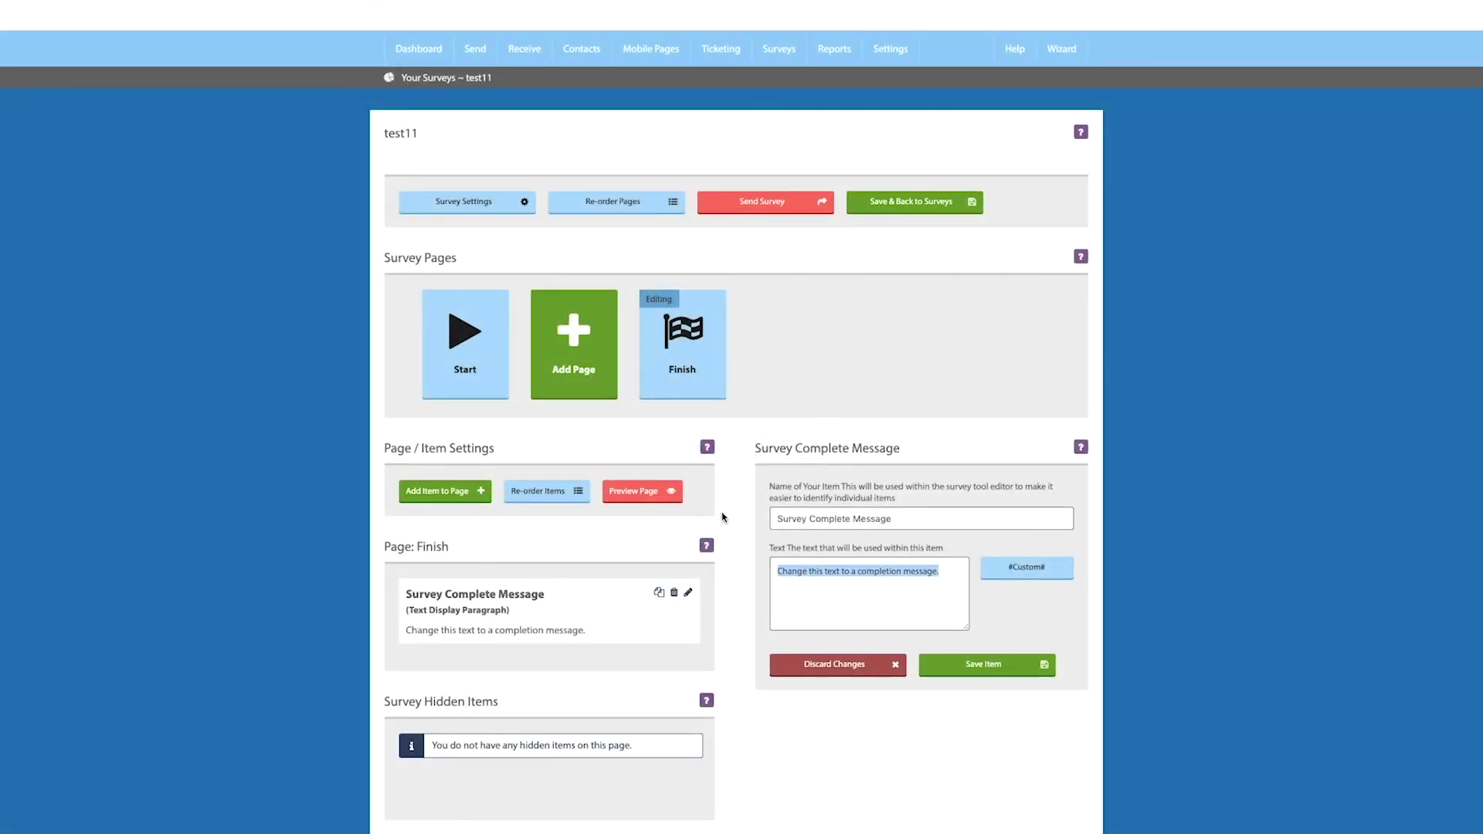
key(BackSpace)
text(Thank)
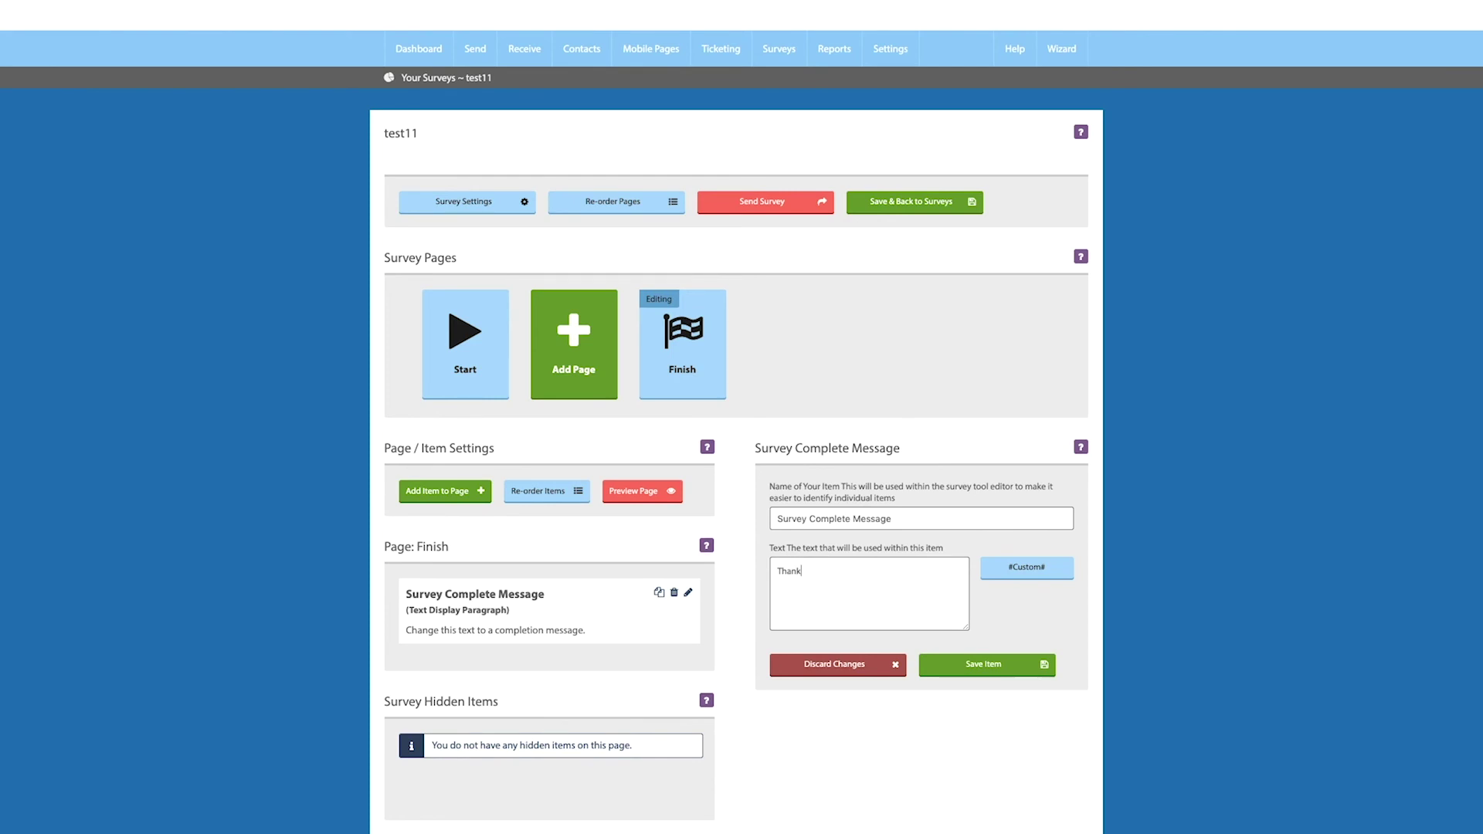
text(you we will be in touch soon)
click(983, 667)
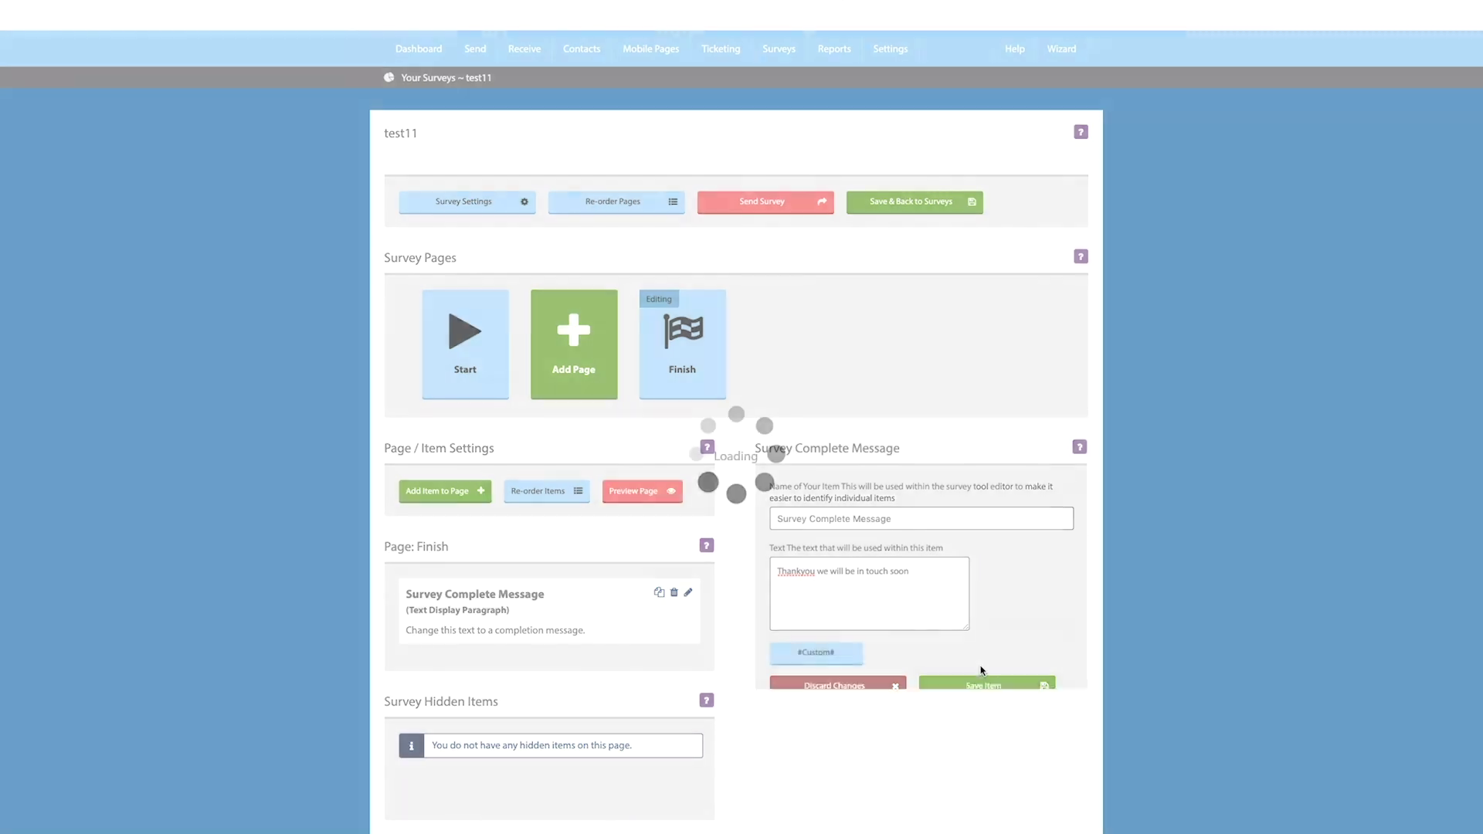